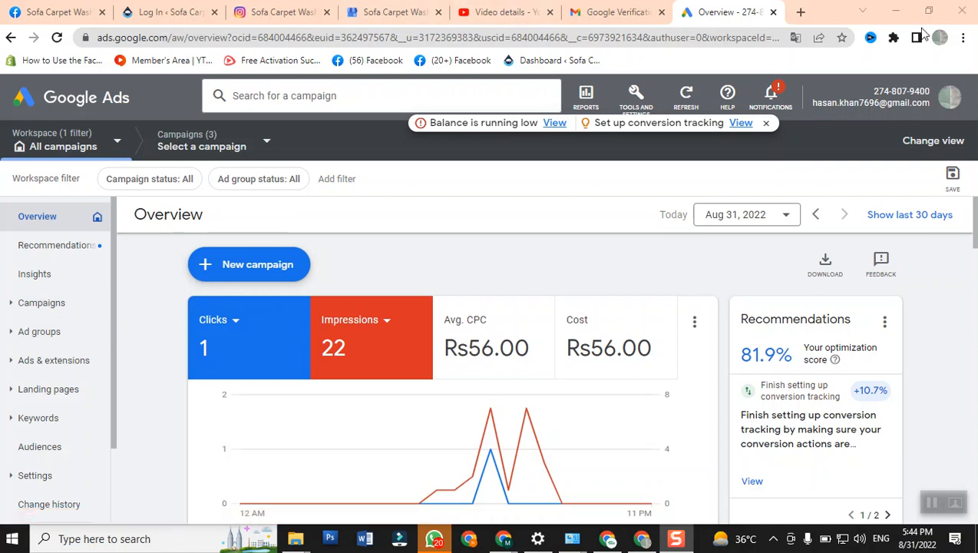
- Dismiss the account notification banner and open the billing summary
{"action": "left_click", "coordinate": [768, 124]}
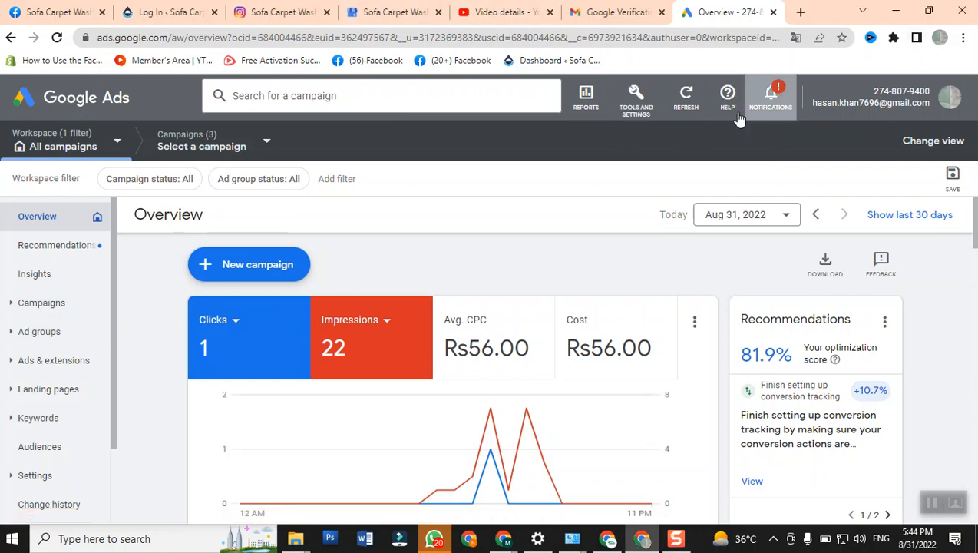
{"action": "left_click", "coordinate": [637, 106]}
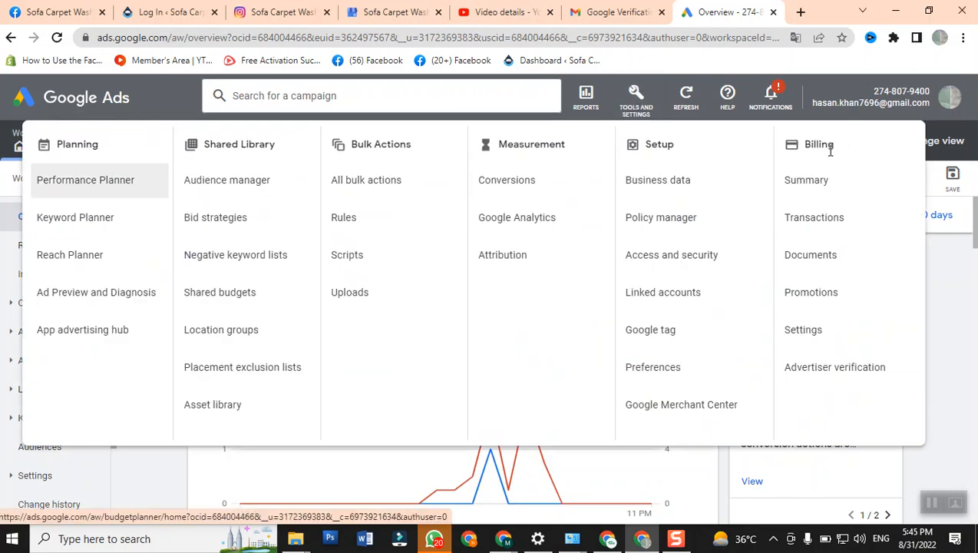
{"action": "left_click", "coordinate": [791, 185]}
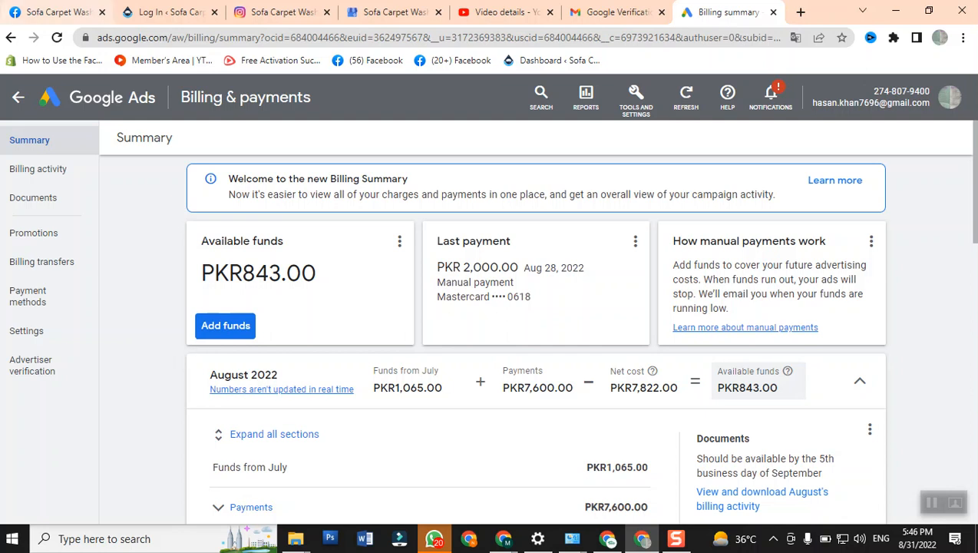
- Leave billing and open the campaigns list to review each campaign's budget, status and type for Aug 31, 2022
{"action": "left_click", "coordinate": [19, 99]}
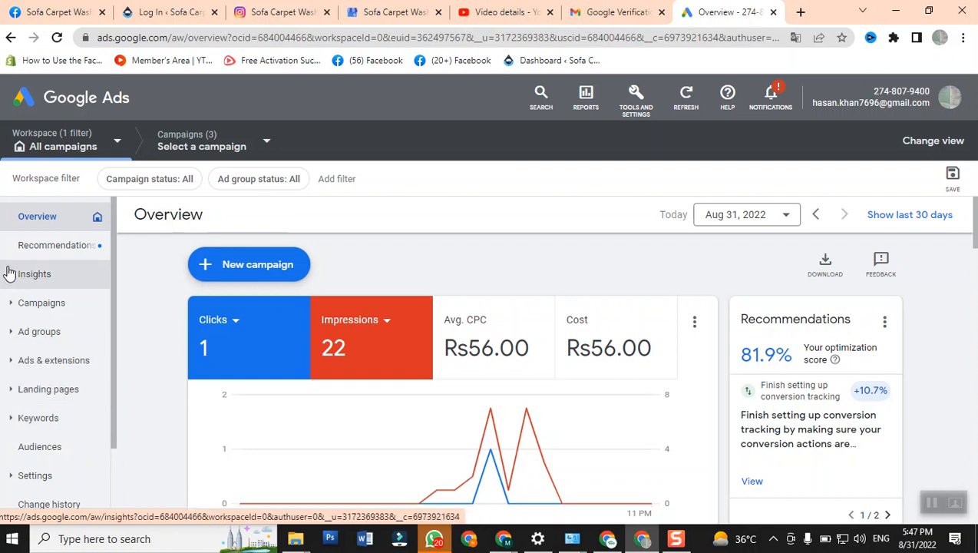
{"action": "left_click", "coordinate": [20, 305]}
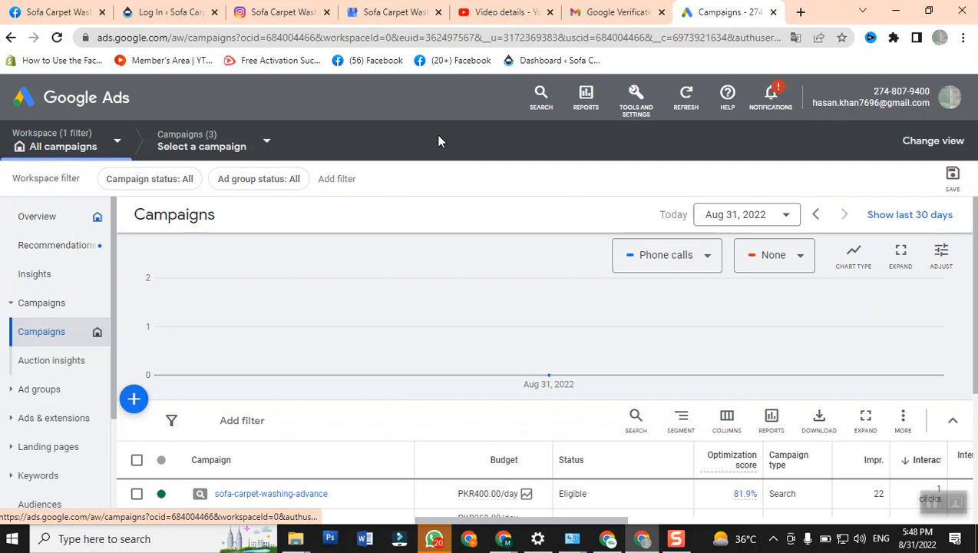
{"action": "mouse_move", "coordinate": [610, 339]}
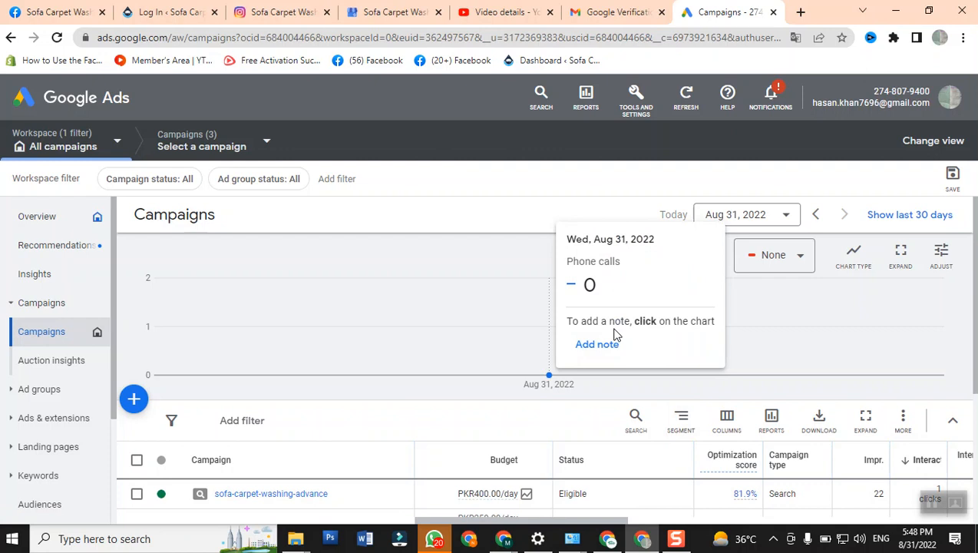
{"action": "scroll", "coordinate": [764, 463], "scroll_direction": "down", "scroll_amount": 2}
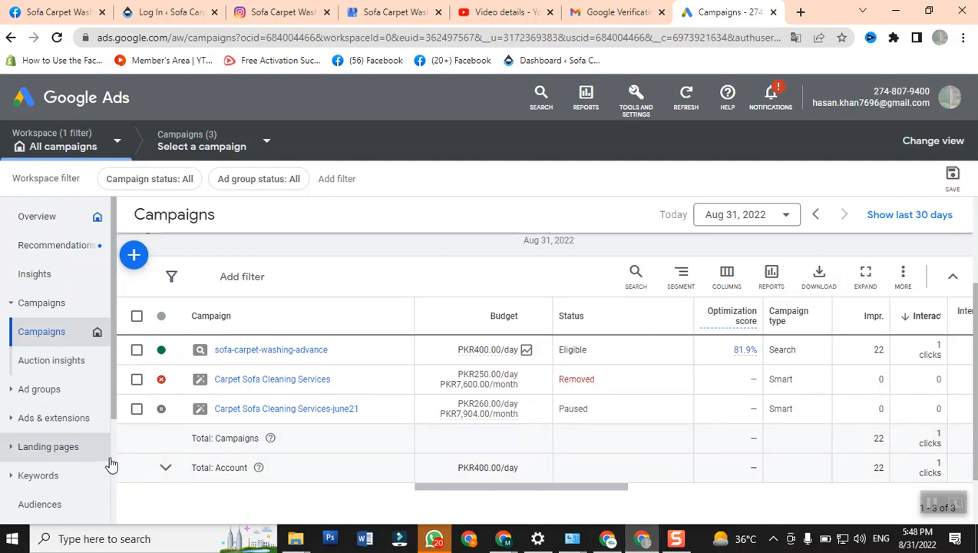
{"action": "scroll", "coordinate": [207, 396], "scroll_direction": "up", "scroll_amount": 2}
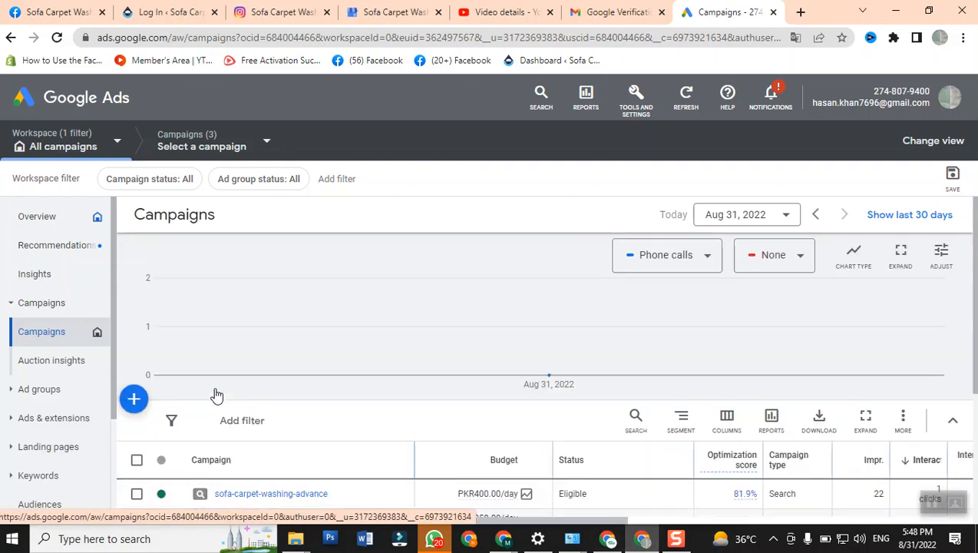
{"action": "scroll", "coordinate": [206, 427], "scroll_direction": "down", "scroll_amount": 1}
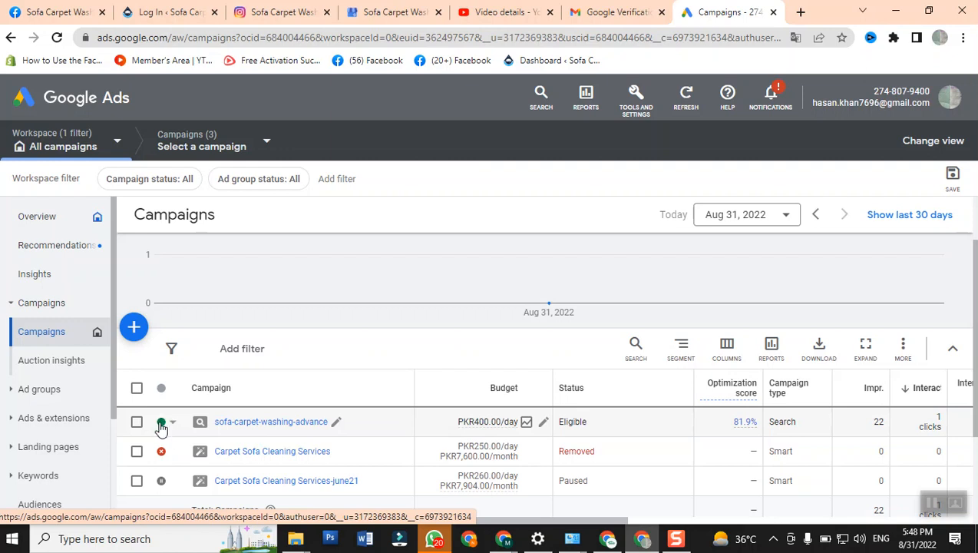
- Display the status options for the sofa-carpet-washing-advance campaign and close them without choosing one
{"action": "left_click", "coordinate": [174, 425]}
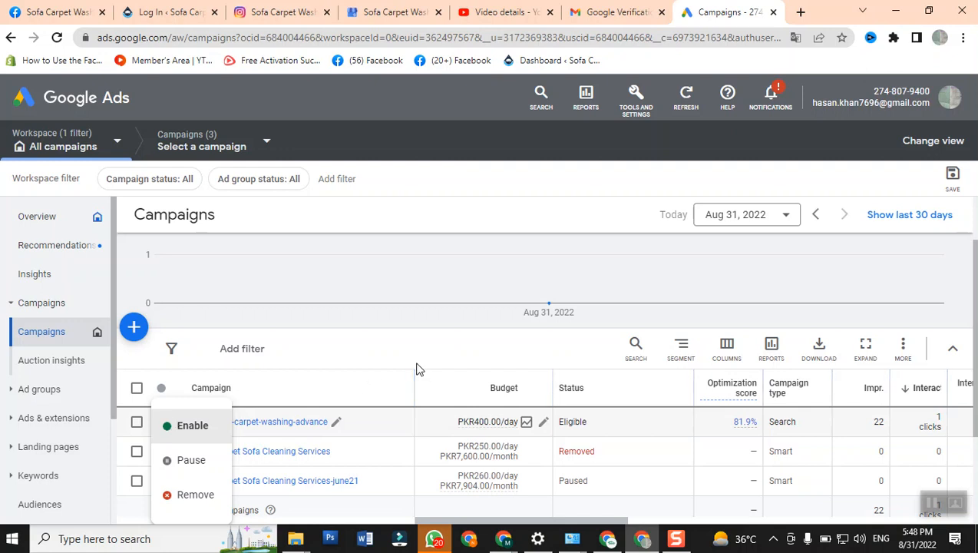
{"action": "left_click", "coordinate": [426, 341]}
{"action": "mouse_move", "coordinate": [487, 433]}
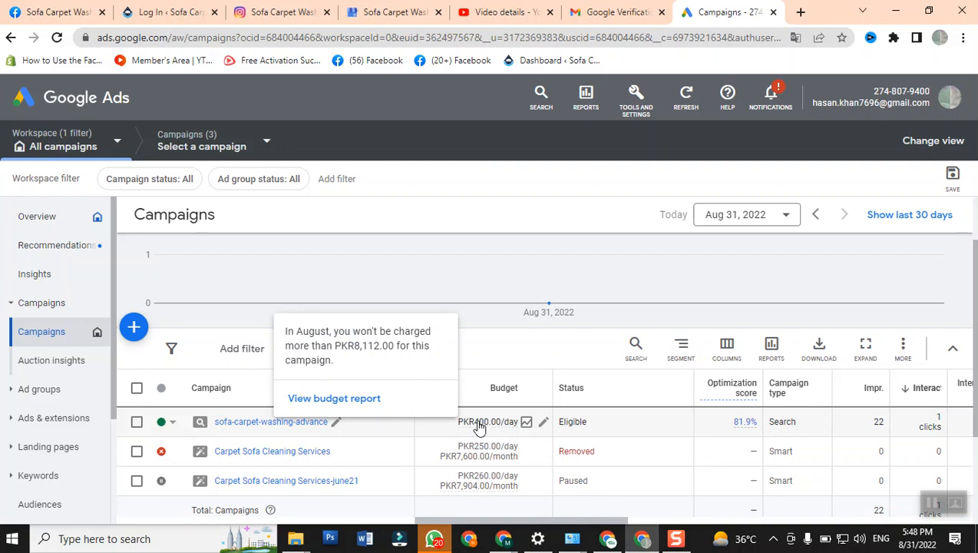
- Open the sofa-carpet-washing-advance campaign and review its ad groups and their performance figures
{"action": "left_click", "coordinate": [252, 427]}
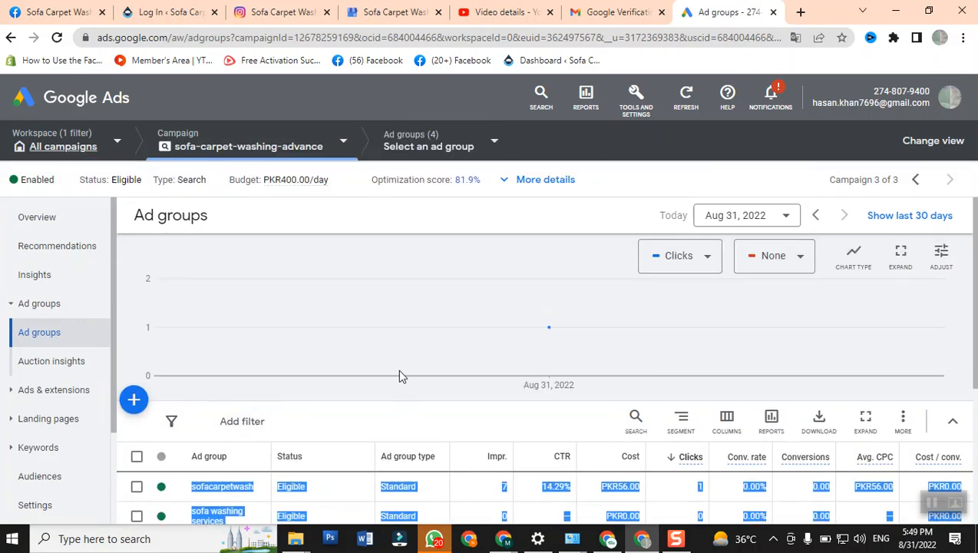
{"action": "left_click", "coordinate": [425, 404]}
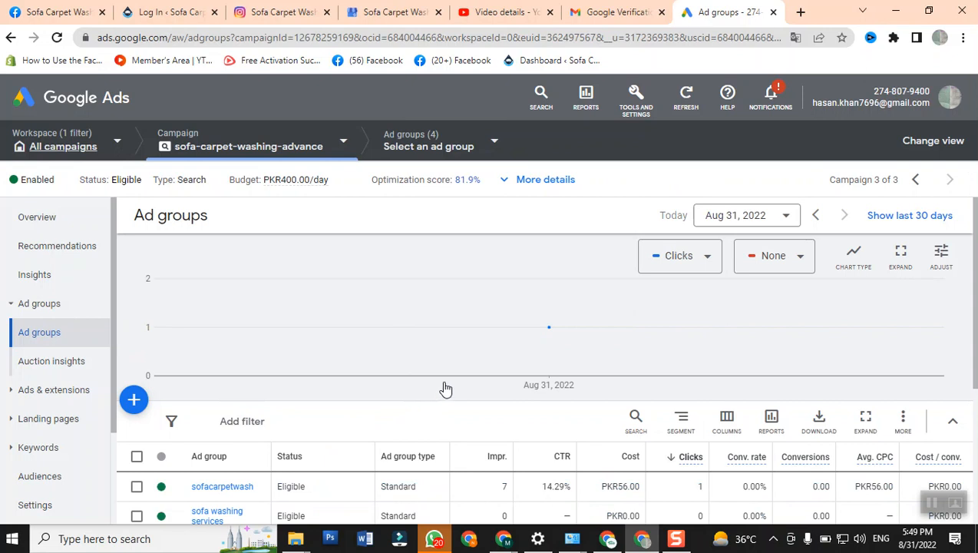
{"action": "scroll", "coordinate": [443, 377], "scroll_direction": "down", "scroll_amount": 2}
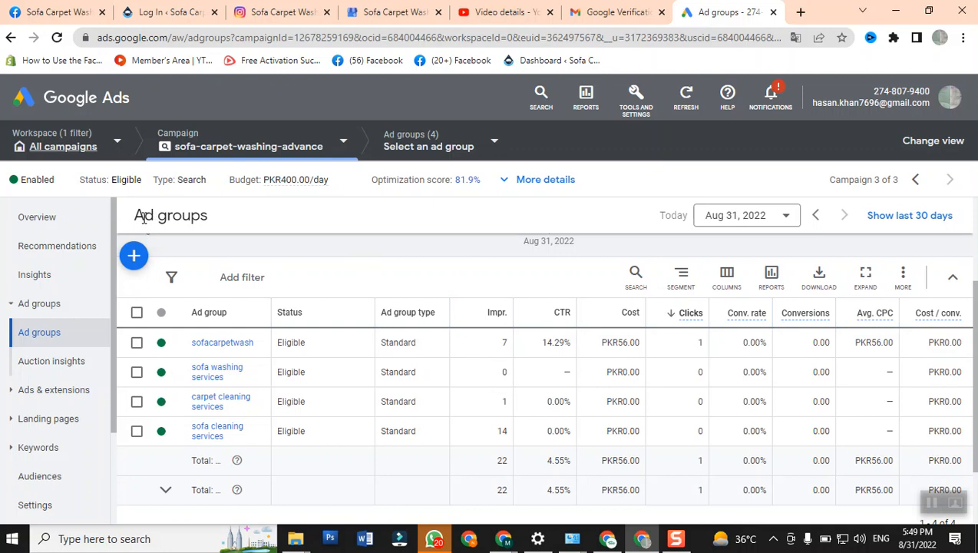
{"action": "left_click_drag", "start_coordinate": [135, 216], "coordinate": [203, 213]}
{"action": "left_click", "coordinate": [218, 216]}
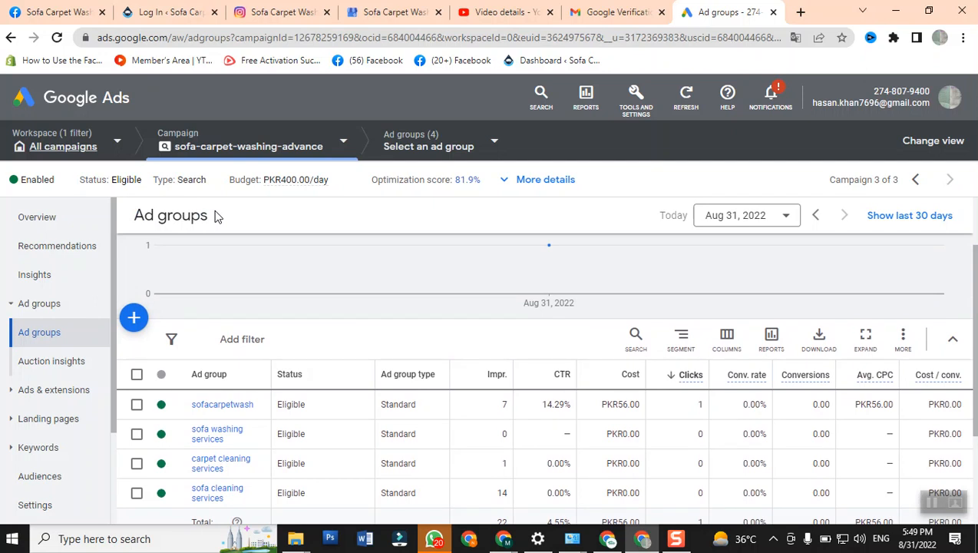
{"action": "scroll", "coordinate": [279, 330], "scroll_direction": "down", "scroll_amount": 1}
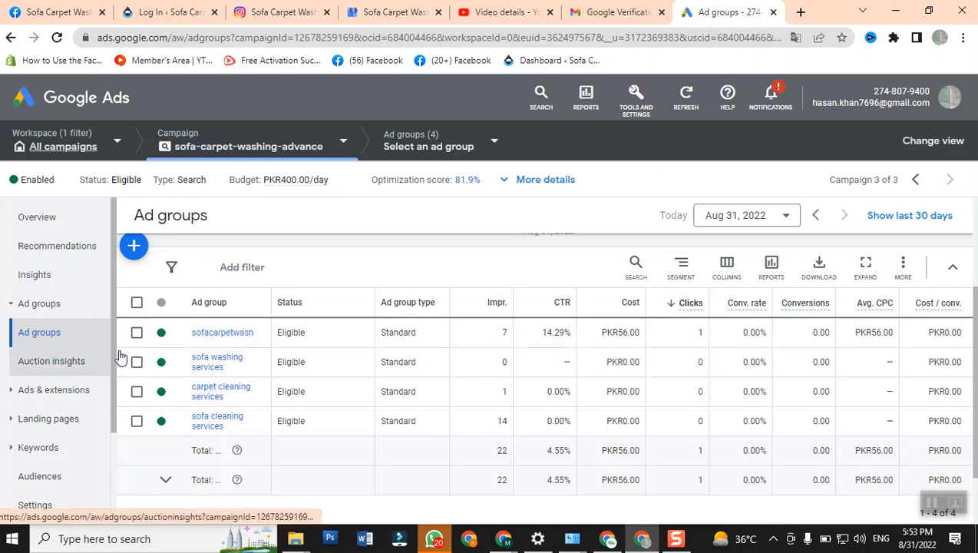
- Open the sofacarpetwashingadvance ad group's search keywords, widening the Keyword column to inspect the match type options for [carpet cleaning services]
{"action": "left_click", "coordinate": [195, 336]}
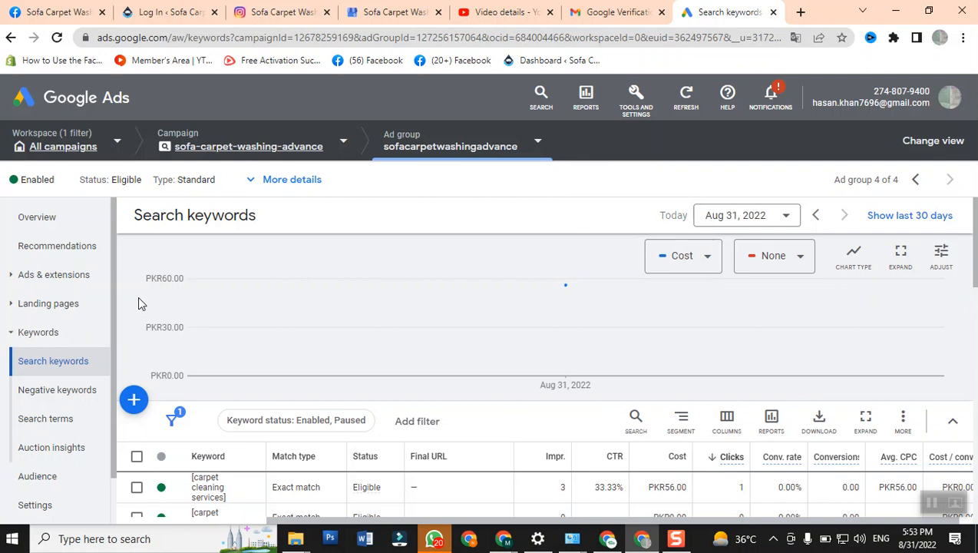
{"action": "scroll", "coordinate": [318, 367], "scroll_direction": "down", "scroll_amount": 2}
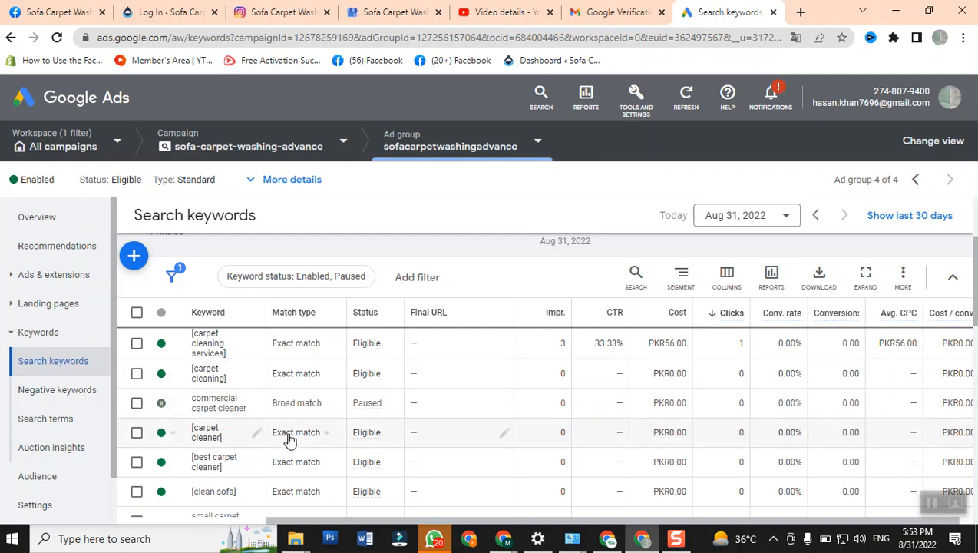
{"action": "mouse_move", "coordinate": [312, 324]}
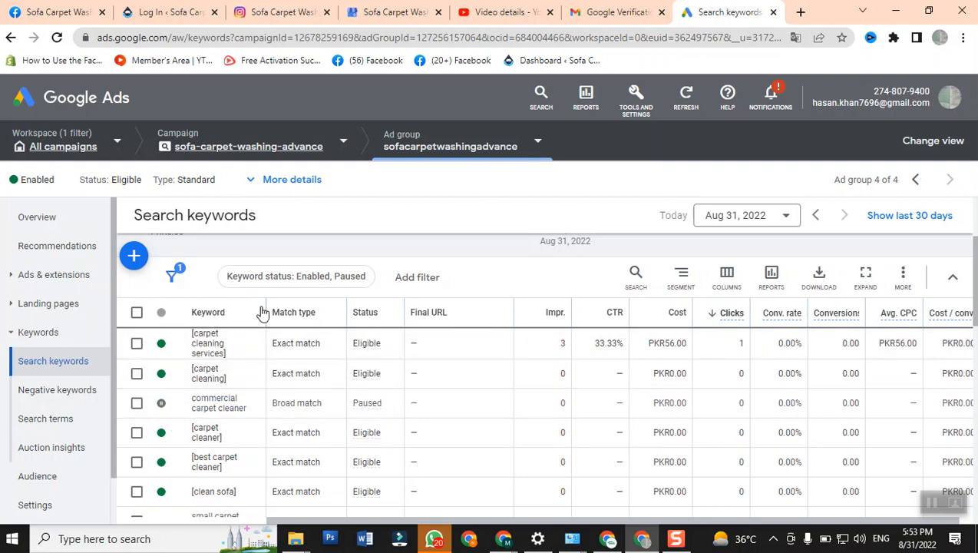
{"action": "left_click_drag", "start_coordinate": [266, 308], "coordinate": [396, 310]}
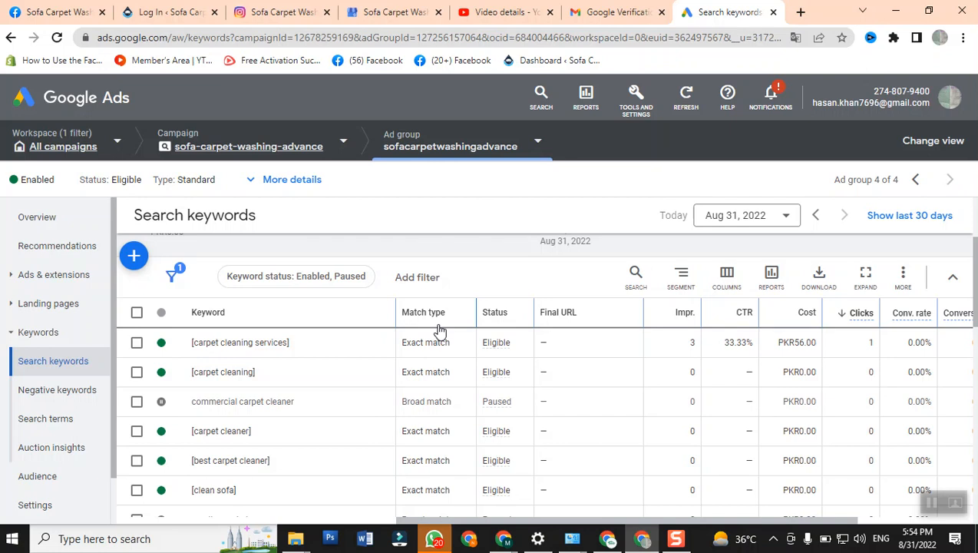
{"action": "left_click", "coordinate": [453, 347]}
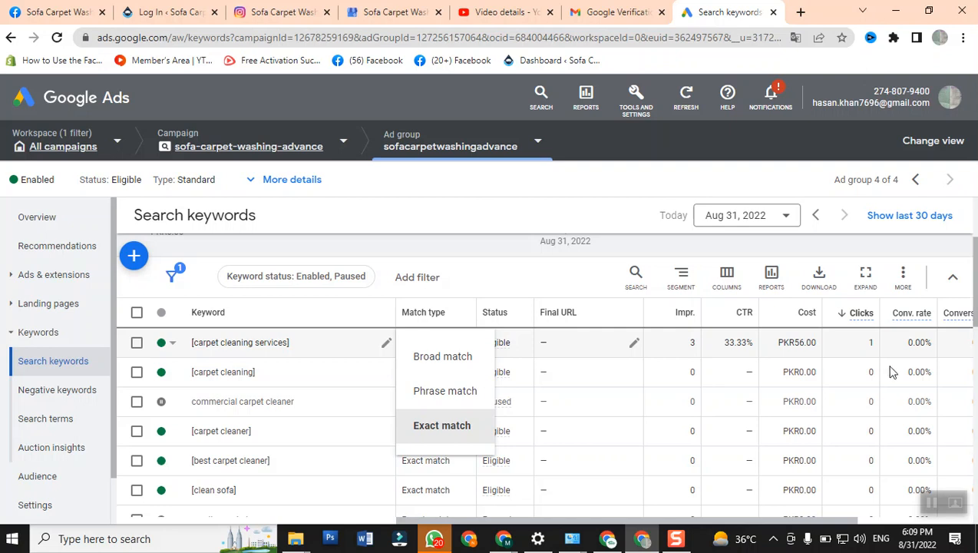
- Open the billing summary and review the August 2022 cost breakdown and the previous months' activity
{"action": "left_click", "coordinate": [633, 101]}
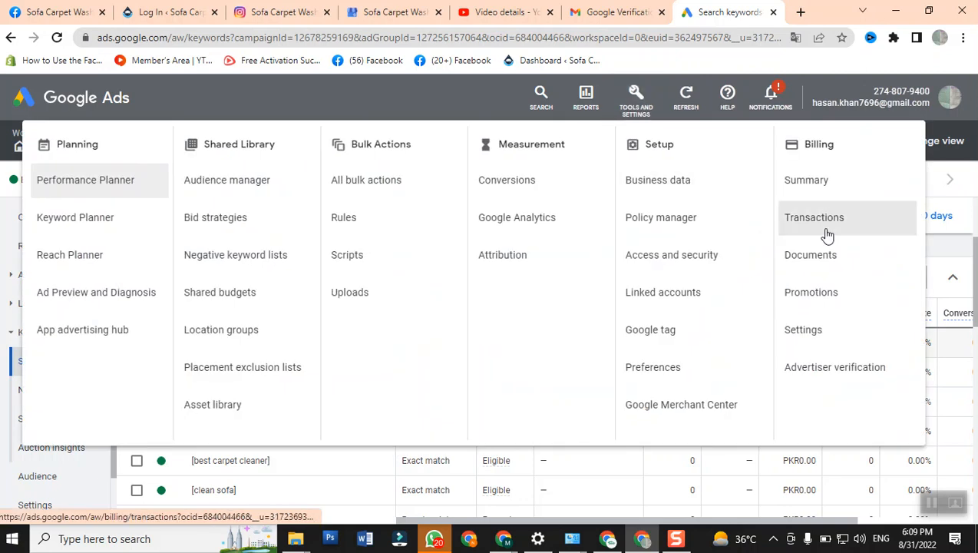
{"action": "left_click", "coordinate": [804, 201]}
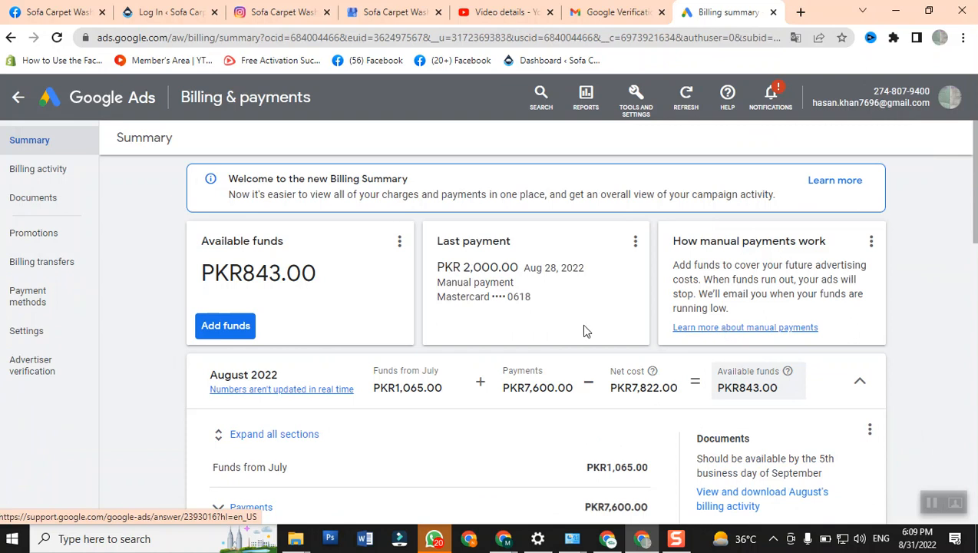
{"action": "scroll", "coordinate": [388, 345], "scroll_direction": "down", "scroll_amount": 4}
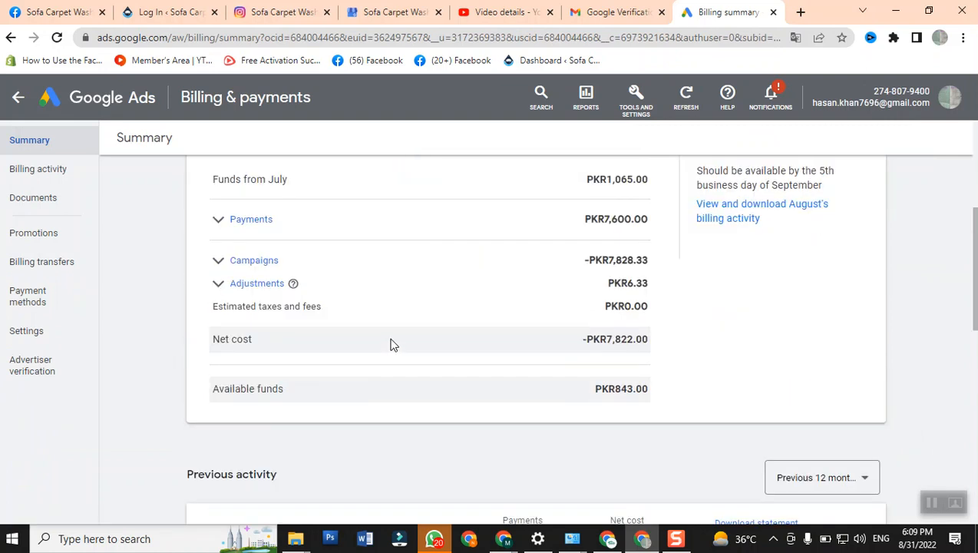
{"action": "scroll", "coordinate": [390, 345], "scroll_direction": "down", "scroll_amount": 2}
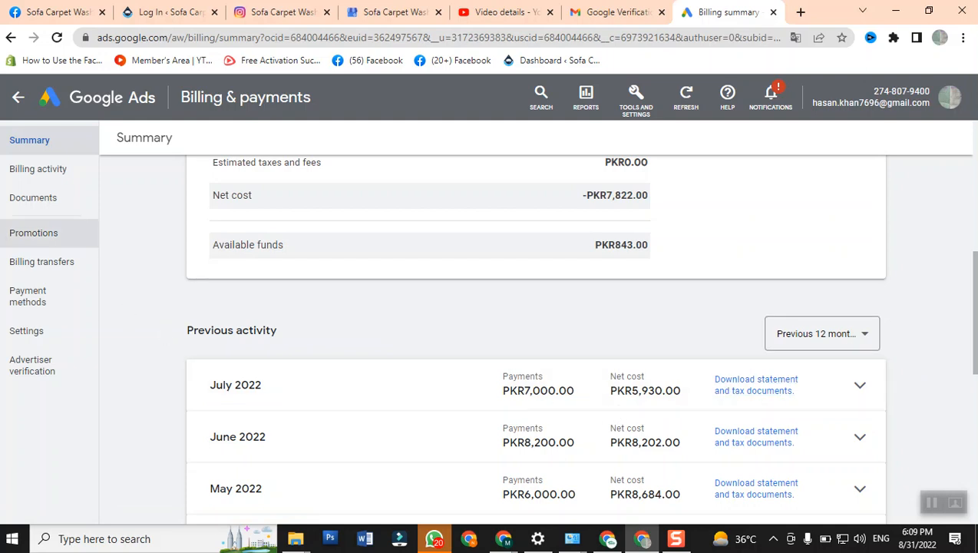
- Open the billing documents and download the July 31, 2022 statement
{"action": "left_click", "coordinate": [37, 212]}
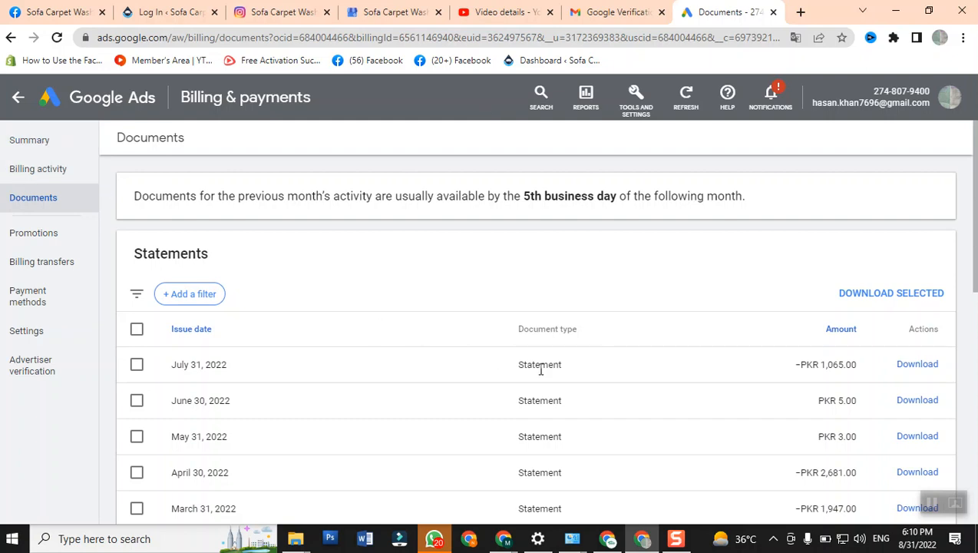
{"action": "scroll", "coordinate": [537, 367], "scroll_direction": "down", "scroll_amount": 3}
{"action": "scroll", "coordinate": [562, 376], "scroll_direction": "up", "scroll_amount": 3}
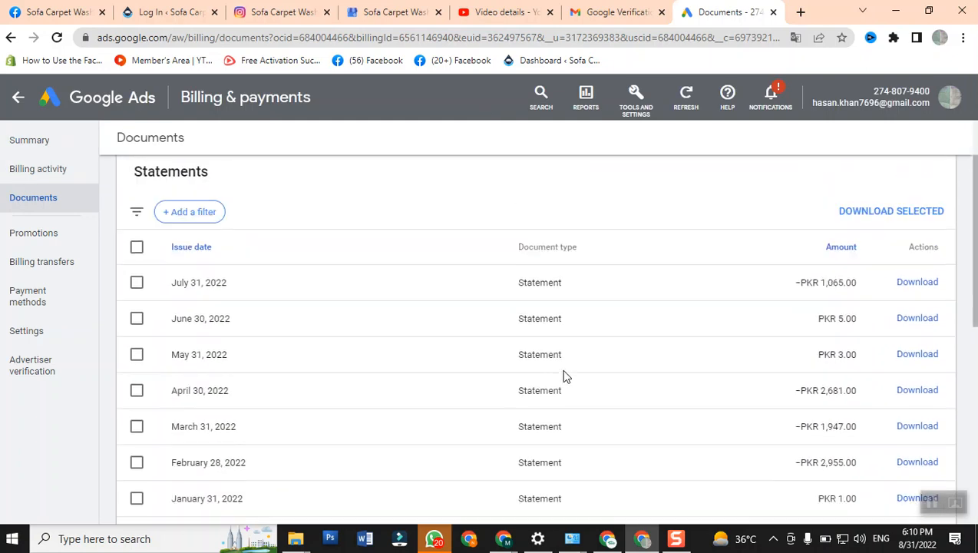
{"action": "left_click", "coordinate": [921, 364]}
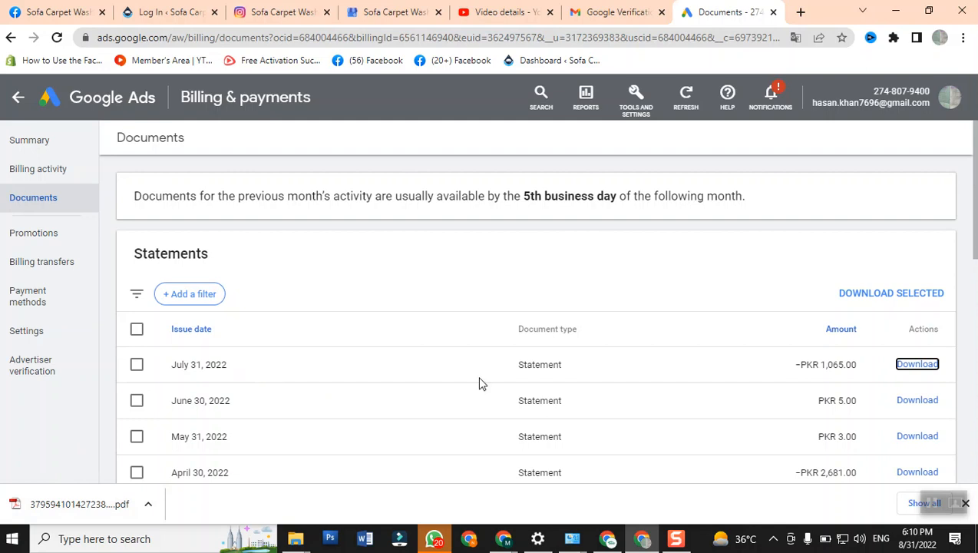
- Look through the list of billing statements and select all of them
{"action": "scroll", "coordinate": [636, 374], "scroll_direction": "down", "scroll_amount": 5}
{"action": "scroll", "coordinate": [637, 369], "scroll_direction": "down", "scroll_amount": 3}
{"action": "scroll", "coordinate": [637, 359], "scroll_direction": "up", "scroll_amount": 10}
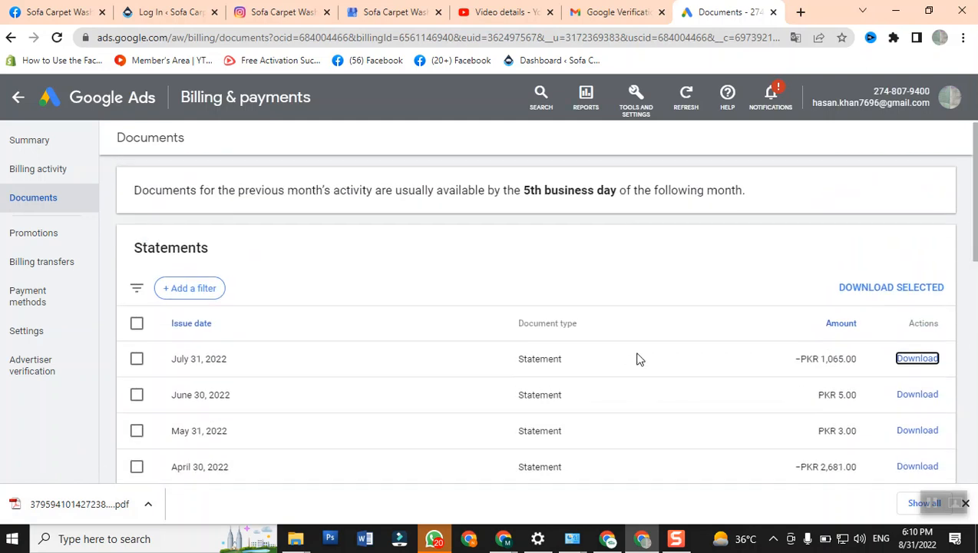
{"action": "left_click", "coordinate": [136, 328]}
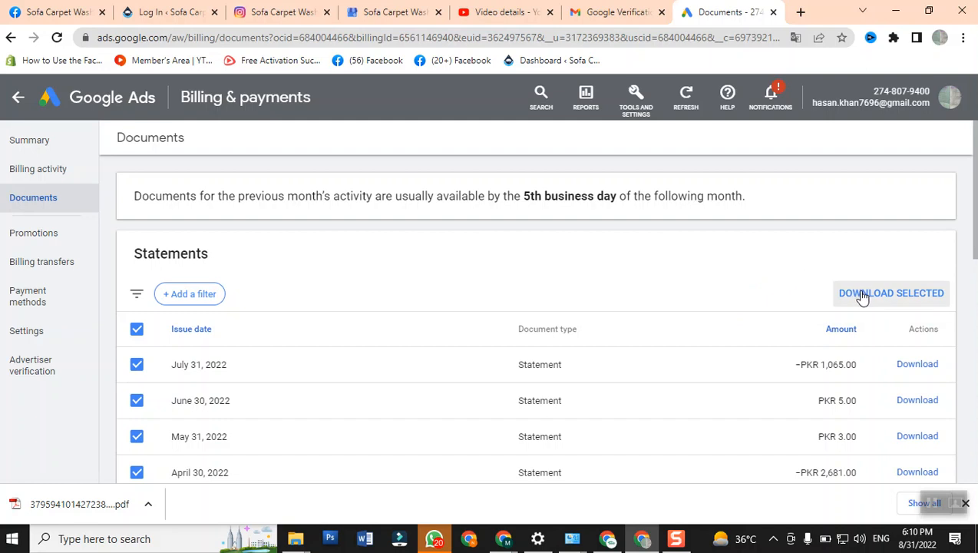
- Open the downloaded July 2022 statement PDF, read its account details and Google Ads summary, and close it
{"action": "left_click", "coordinate": [87, 512]}
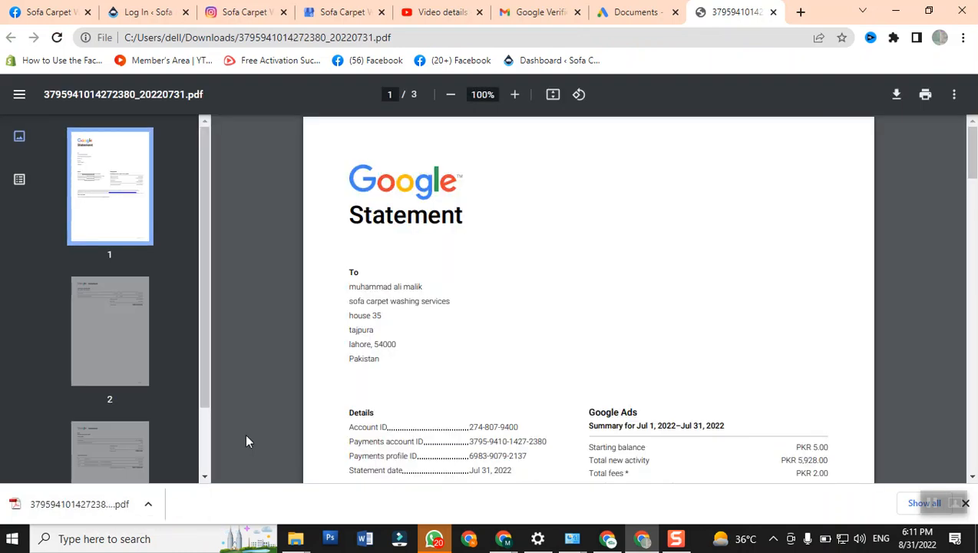
{"action": "scroll", "coordinate": [246, 443], "scroll_direction": "down", "scroll_amount": 3}
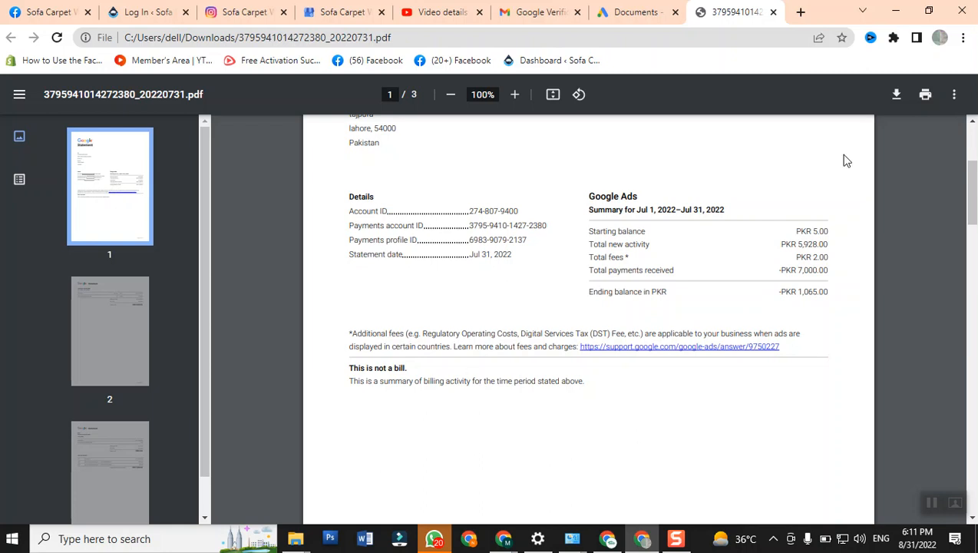
{"action": "left_click", "coordinate": [773, 11]}
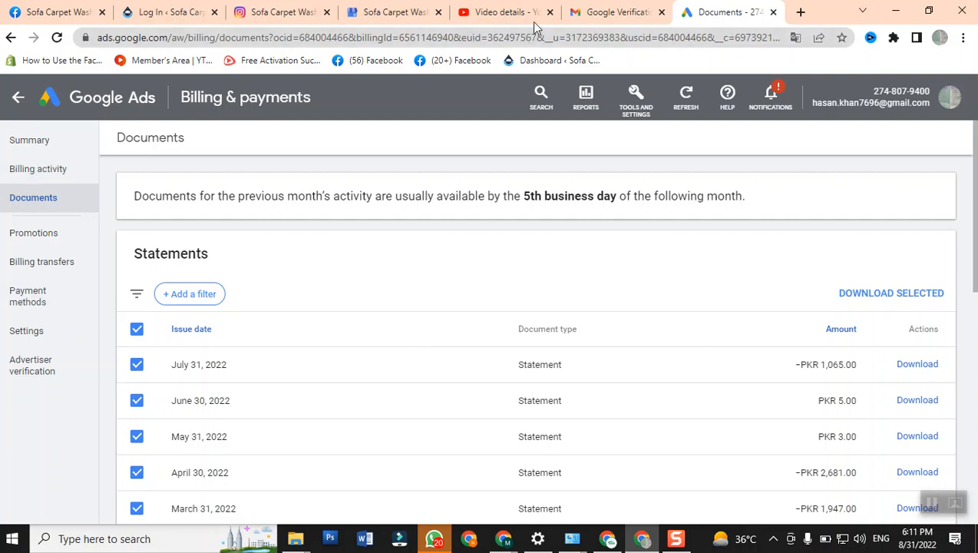
{"action": "left_click", "coordinate": [584, 14]}
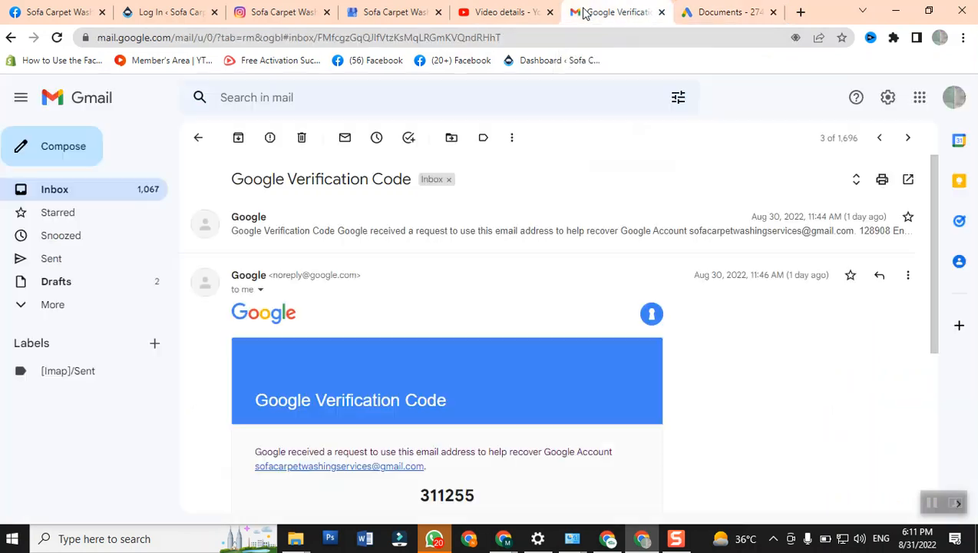
{"action": "left_click", "coordinate": [718, 9]}
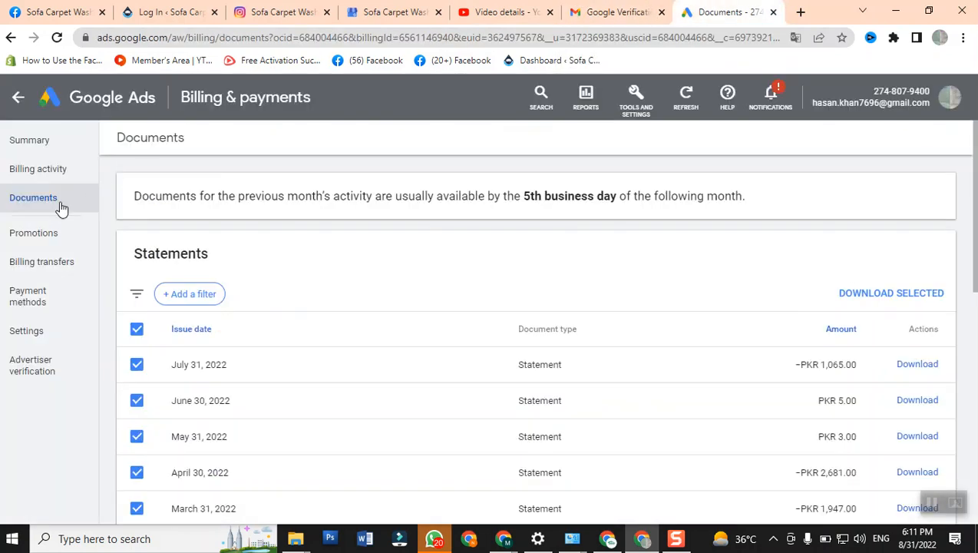
- Leave billing and return to the sofacarpetwashingadvance ad group's search keywords, then look through the keyword list
{"action": "left_click", "coordinate": [18, 98]}
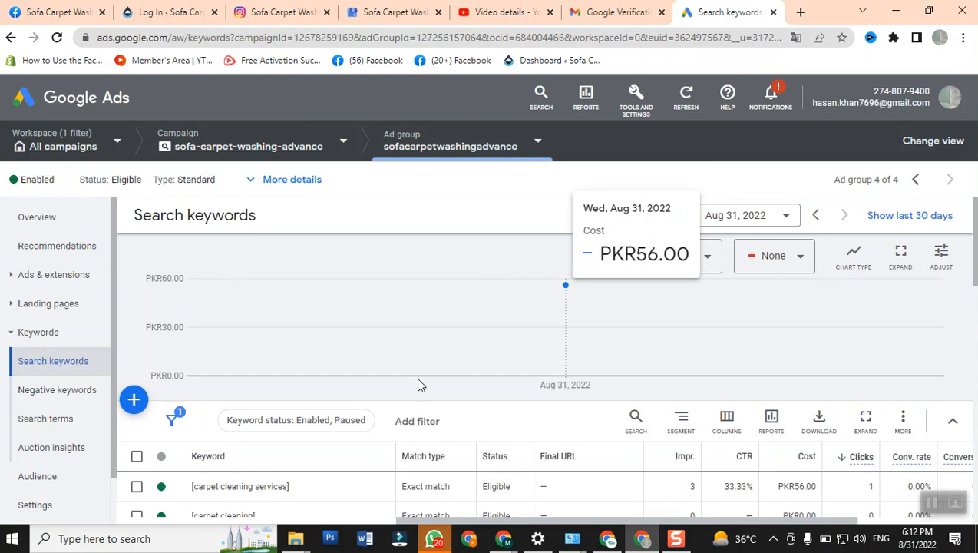
{"action": "scroll", "coordinate": [344, 308], "scroll_direction": "down", "scroll_amount": 3}
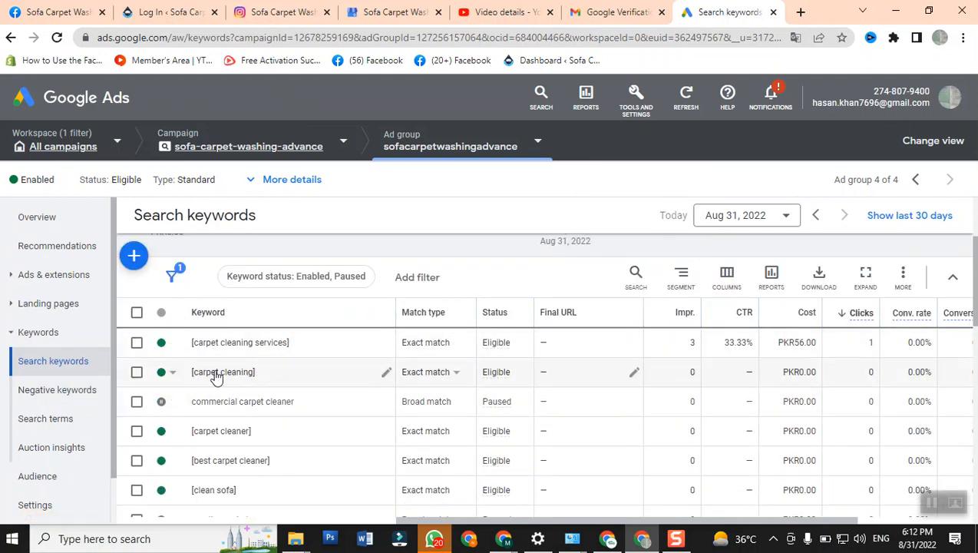
{"action": "scroll", "coordinate": [107, 393], "scroll_direction": "down", "scroll_amount": 1}
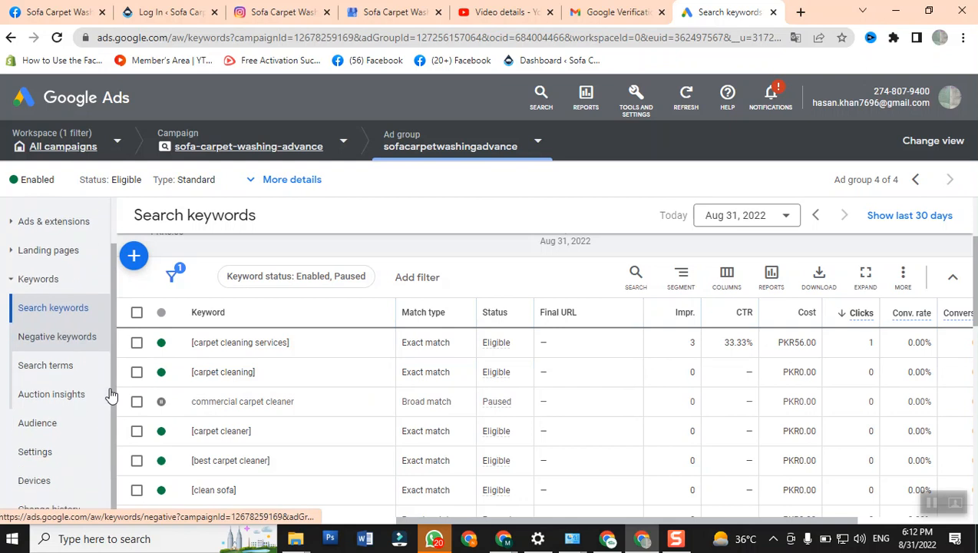
{"action": "scroll", "coordinate": [111, 393], "scroll_direction": "up", "scroll_amount": 1}
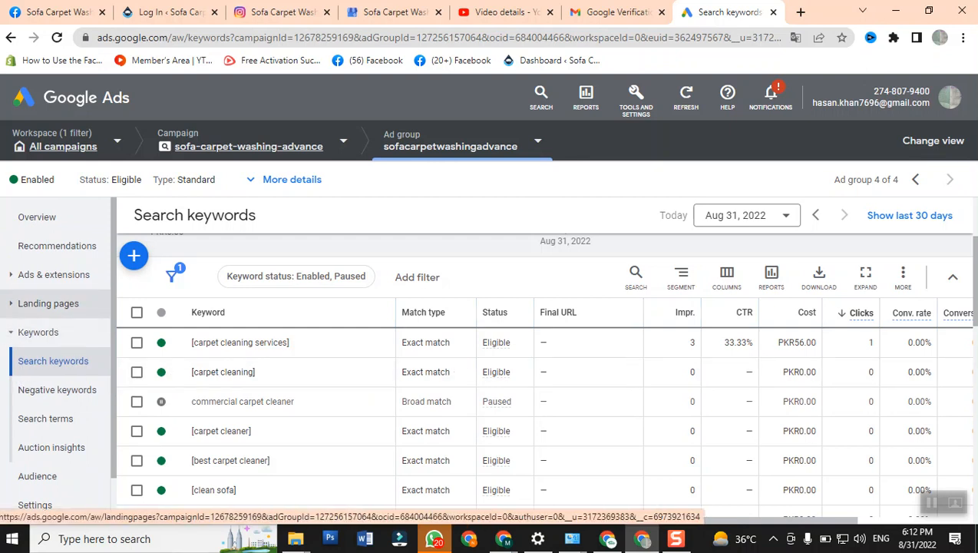
- Open the list of ads in the sofacarpetwashingadvance ad group and look through its entries
{"action": "left_click", "coordinate": [29, 281]}
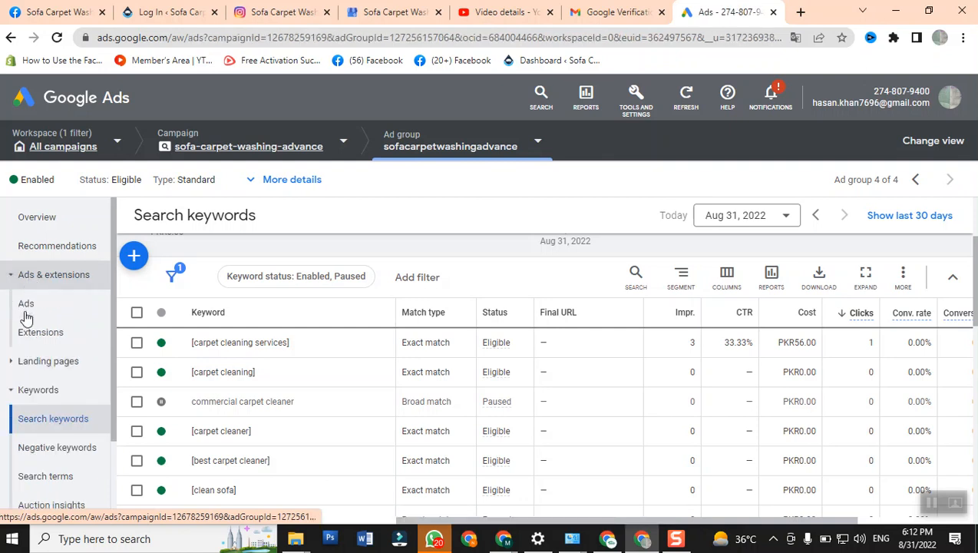
{"action": "left_click", "coordinate": [27, 307]}
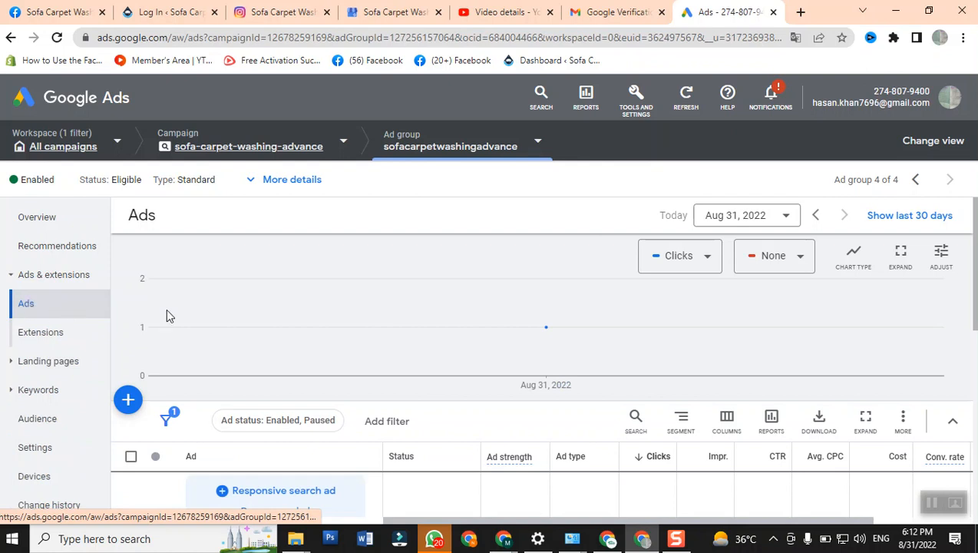
{"action": "scroll", "coordinate": [302, 317], "scroll_direction": "down", "scroll_amount": 1}
{"action": "scroll", "coordinate": [303, 324], "scroll_direction": "down", "scroll_amount": 1}
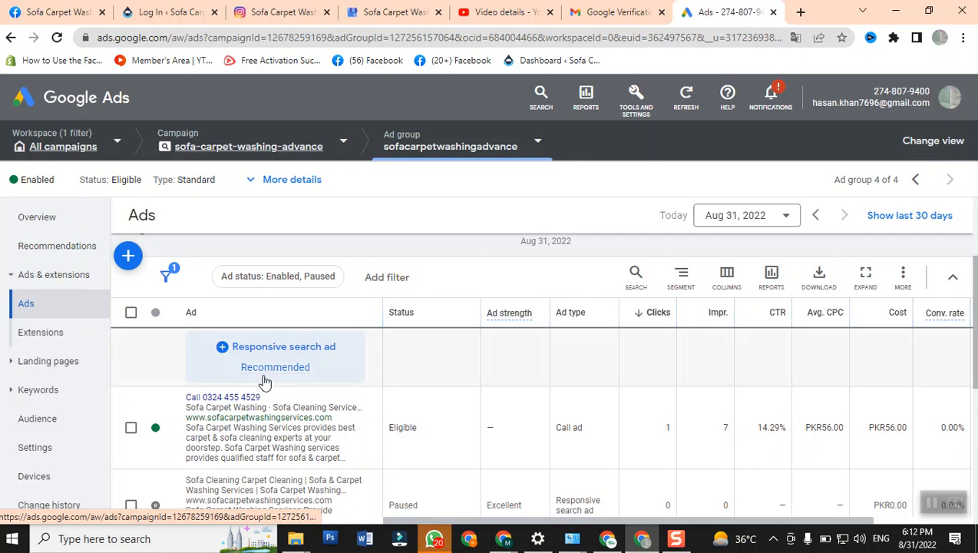
{"action": "mouse_move", "coordinate": [264, 374]}
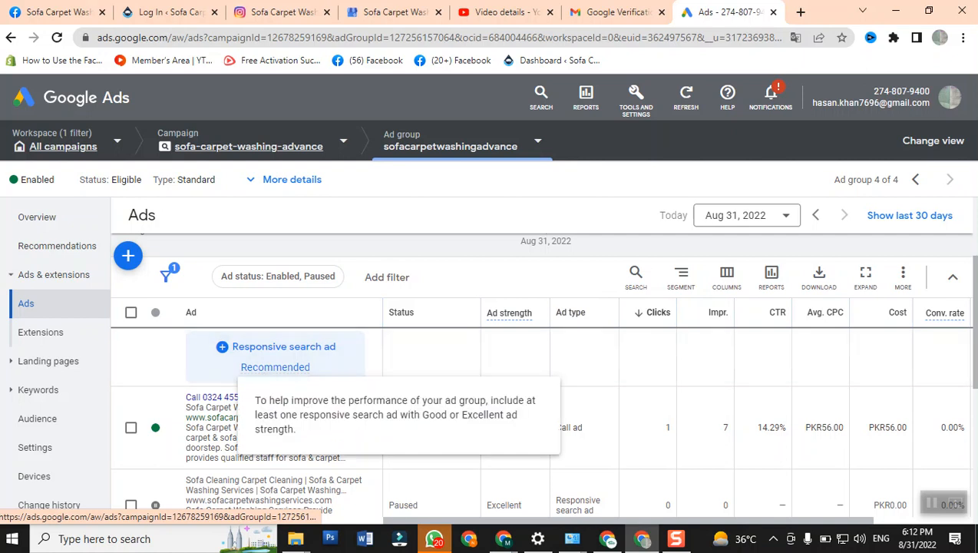
- Duplicate the browser tab showing the ads list and return to the original tab
{"action": "right_click", "coordinate": [705, 15]}
{"action": "left_click", "coordinate": [748, 116]}
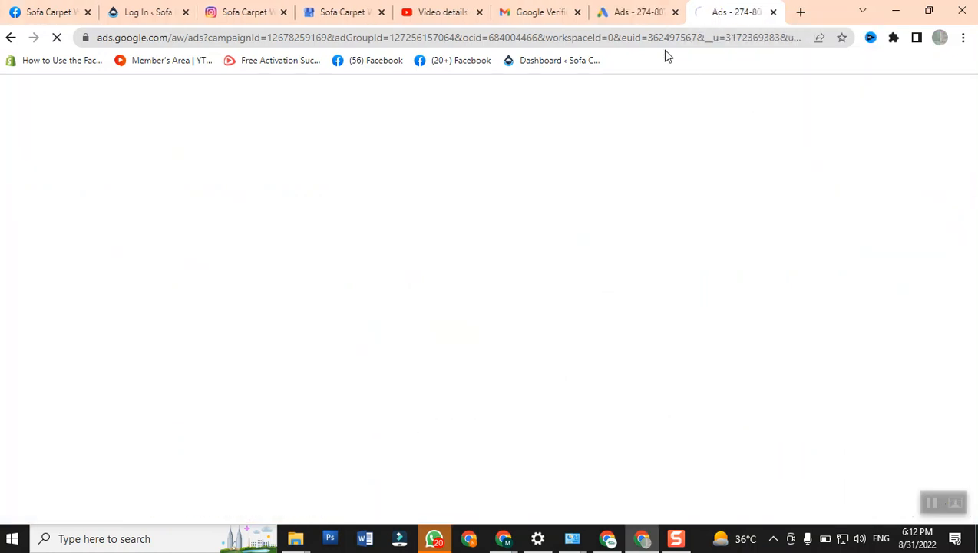
{"action": "left_click", "coordinate": [634, 11]}
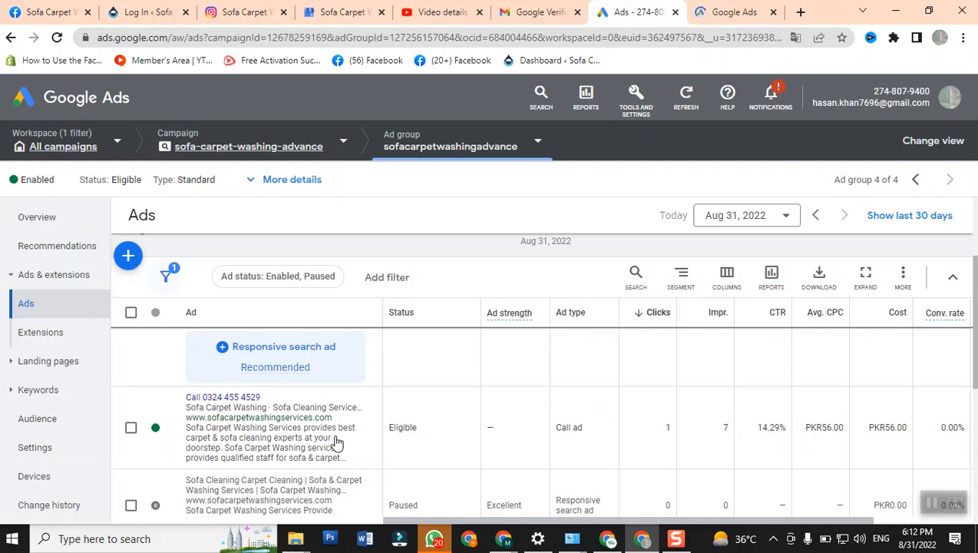
- Open the enabled call ad for editing and check its preview and phone number field
{"action": "scroll", "coordinate": [240, 437], "scroll_direction": "down", "scroll_amount": 1}
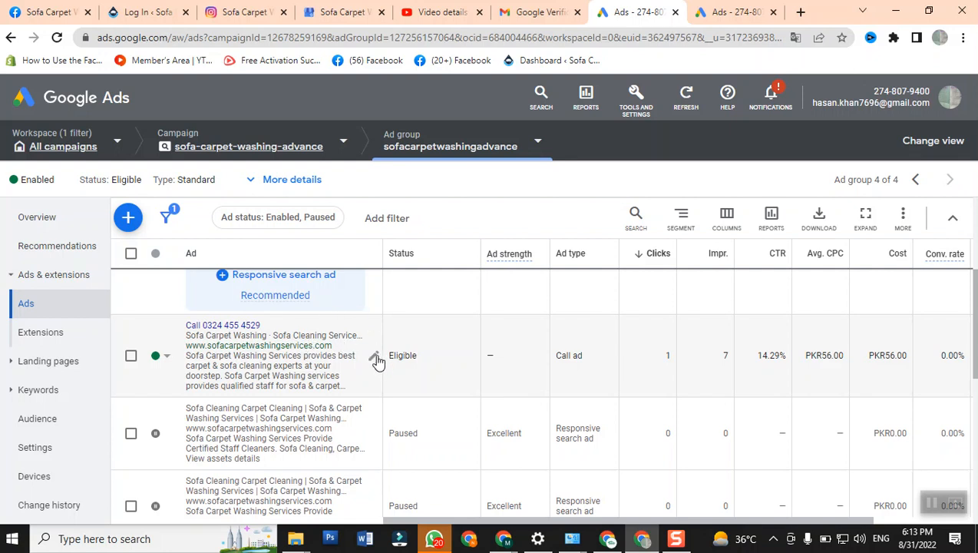
{"action": "left_click", "coordinate": [375, 360]}
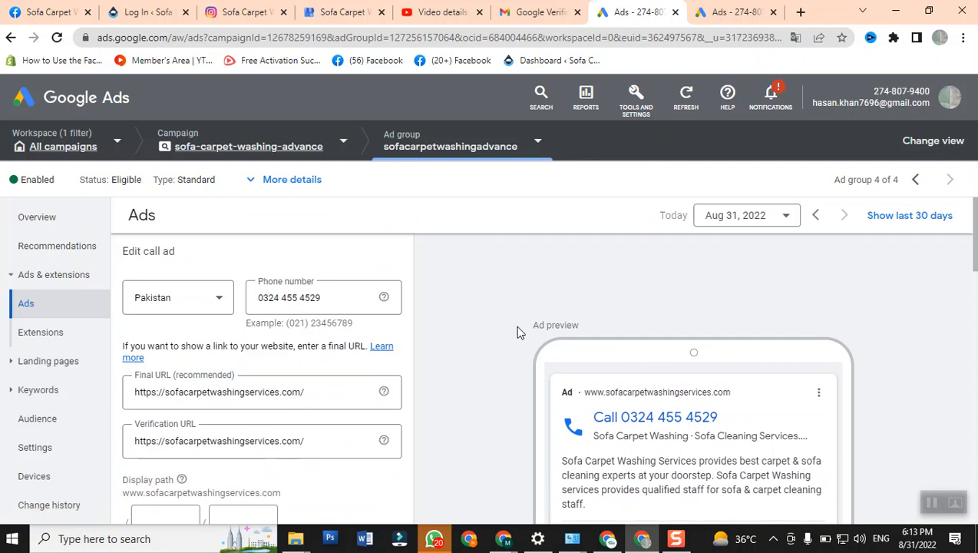
{"action": "scroll", "coordinate": [537, 328], "scroll_direction": "down", "scroll_amount": 2}
{"action": "scroll", "coordinate": [584, 319], "scroll_direction": "up", "scroll_amount": 2}
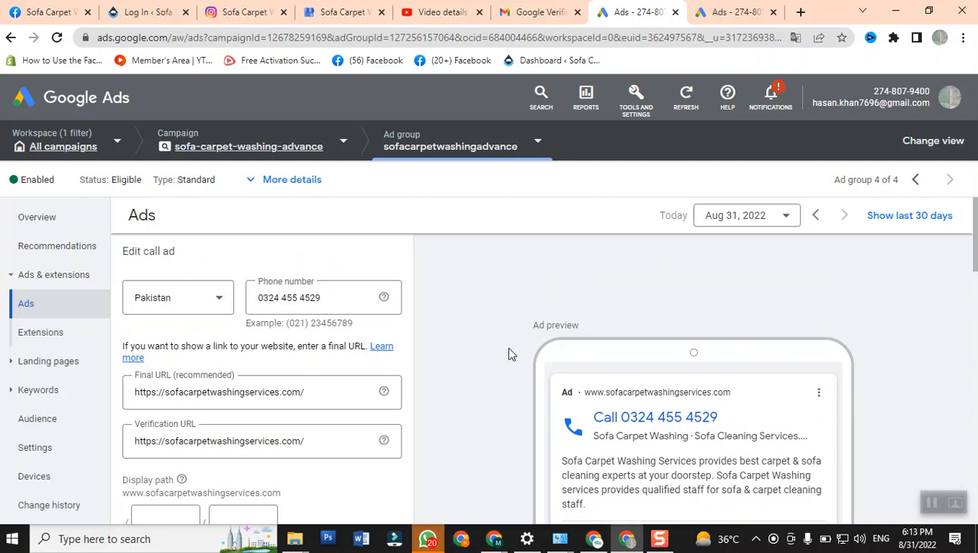
{"action": "scroll", "coordinate": [391, 321], "scroll_direction": "down", "scroll_amount": 2}
{"action": "scroll", "coordinate": [393, 321], "scroll_direction": "up", "scroll_amount": 2}
{"action": "left_click", "coordinate": [261, 307]}
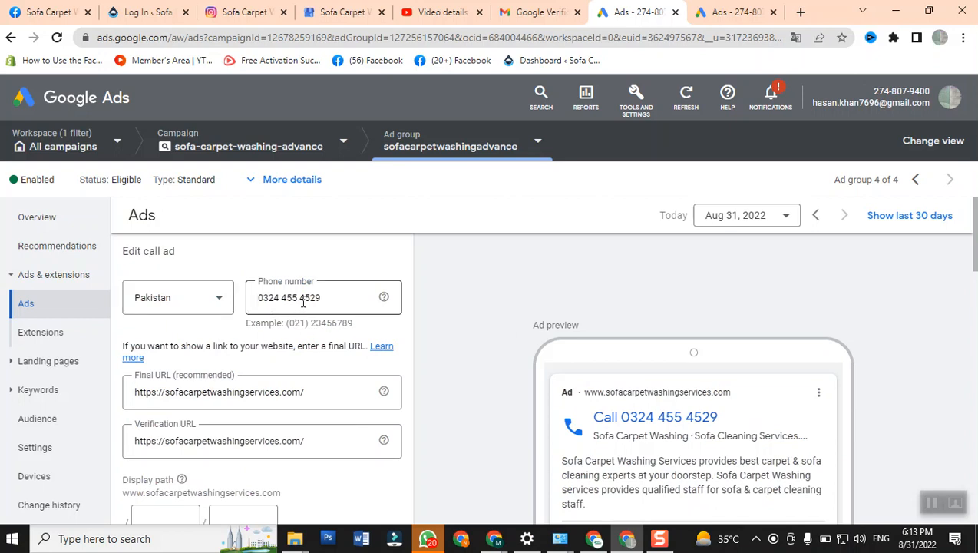
- Review the call ad's final URL, verification URL and display path fields alongside the ad preview
{"action": "scroll", "coordinate": [287, 315], "scroll_direction": "down", "scroll_amount": 1}
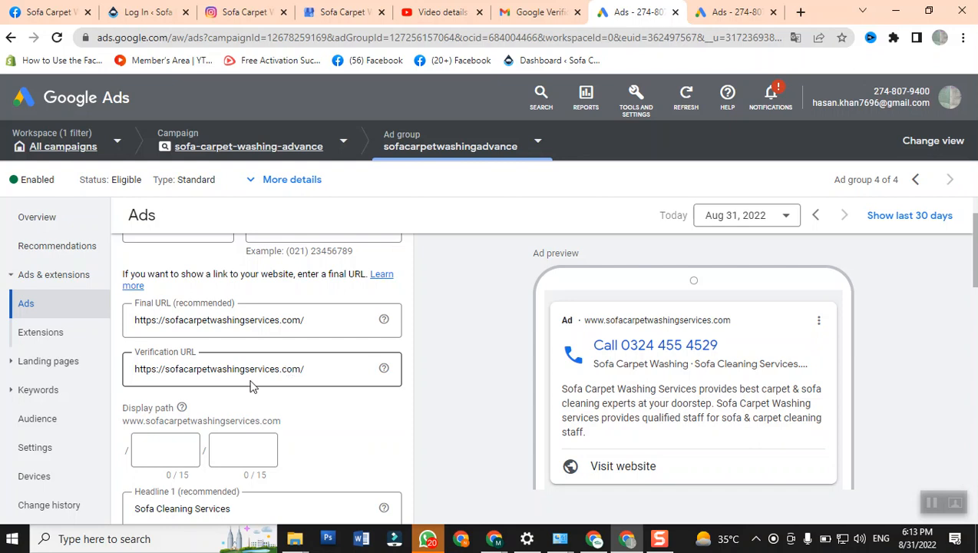
{"action": "left_click", "coordinate": [279, 397]}
{"action": "scroll", "coordinate": [281, 384], "scroll_direction": "down", "scroll_amount": 1}
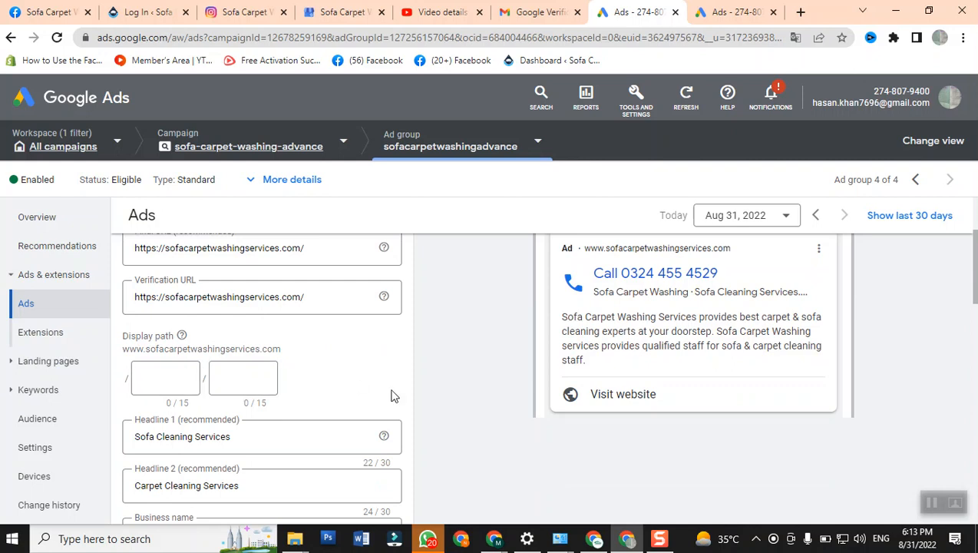
{"action": "scroll", "coordinate": [391, 390], "scroll_direction": "up", "scroll_amount": 2}
{"action": "scroll", "coordinate": [386, 389], "scroll_direction": "down", "scroll_amount": 2}
- Set the call ad's display path to "sofa" and "cleaners" and check the URL in the ad preview
{"action": "left_click", "coordinate": [165, 377]}
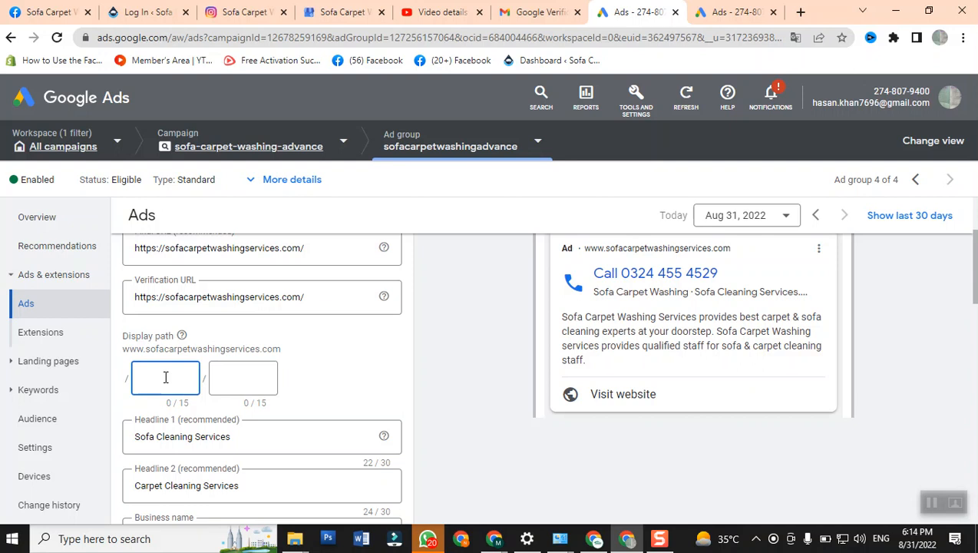
{"action": "type", "text": "sofa"}
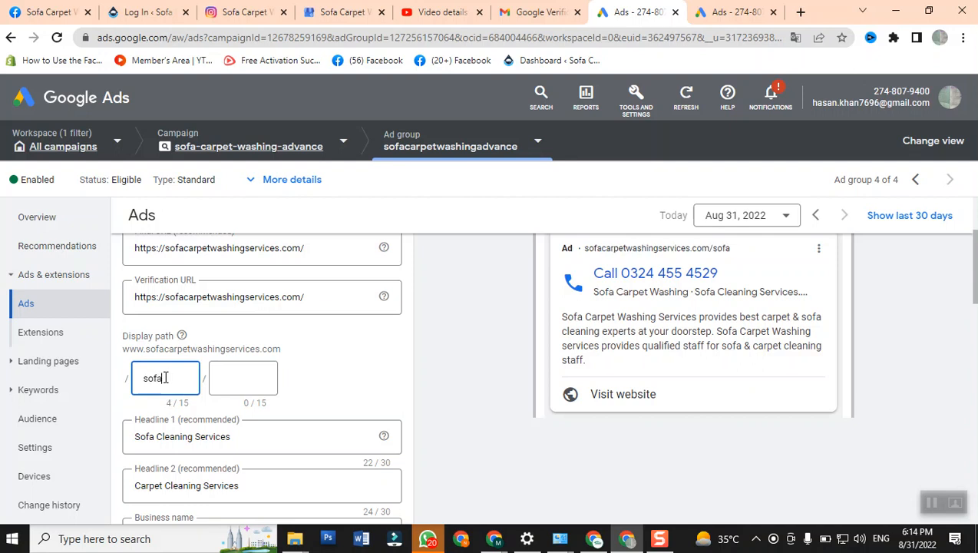
{"action": "left_click", "coordinate": [222, 376]}
{"action": "type", "text": "cle"}
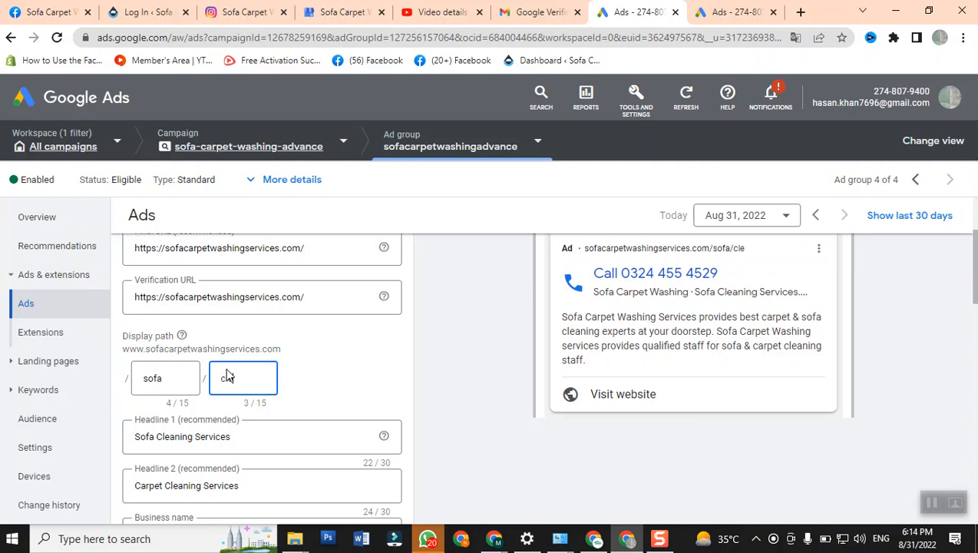
{"action": "type", "text": "aners"}
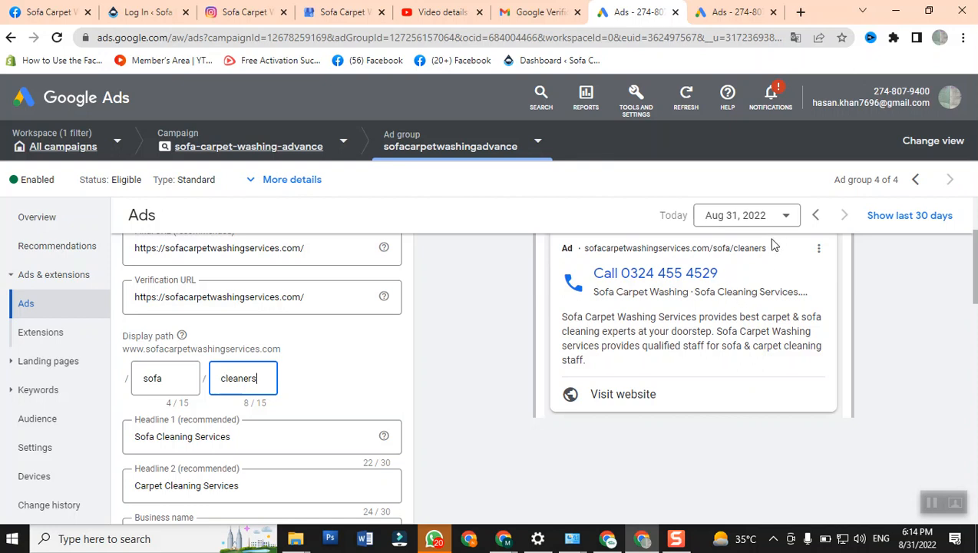
{"action": "scroll", "coordinate": [765, 245], "scroll_direction": "up", "scroll_amount": 1}
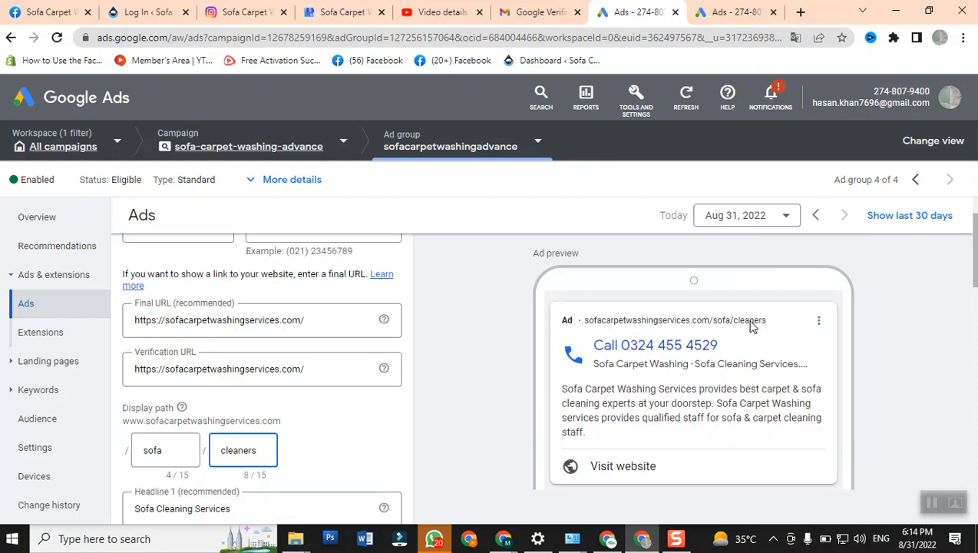
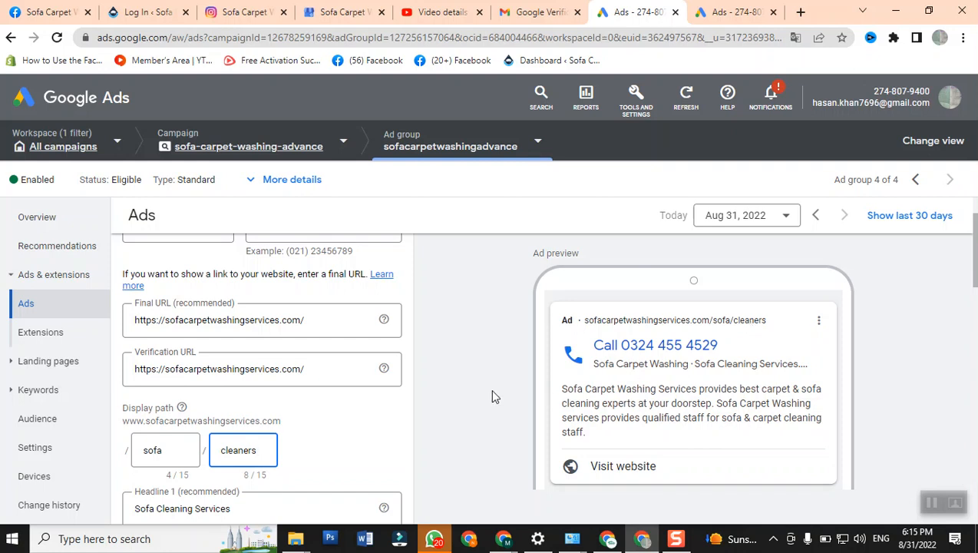
- Clear both display path fields of the call ad and check the plain URL in the ad preview
{"action": "key", "text": "BackSpace"}
{"action": "key", "text": "BackSpace"}
{"action": "key", "text": "BackSpace"}
{"action": "key", "text": "BackSpace"}
{"action": "key", "text": "BackSpace"}
{"action": "key", "text": "BackSpace"}
{"action": "key", "text": "BackSpace"}
{"action": "key", "text": "BackSpace"}
{"action": "left_click", "coordinate": [170, 451]}
{"action": "key", "text": "BackSpace"}
{"action": "key", "text": "BackSpace"}
{"action": "key", "text": "BackSpace"}
{"action": "key", "text": "BackSpace"}
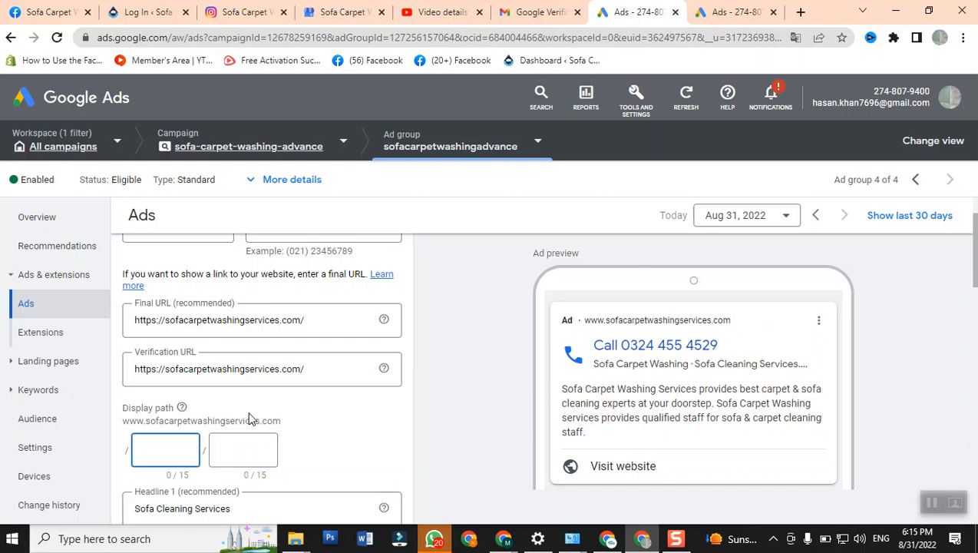
{"action": "scroll", "coordinate": [354, 395], "scroll_direction": "down", "scroll_amount": 2}
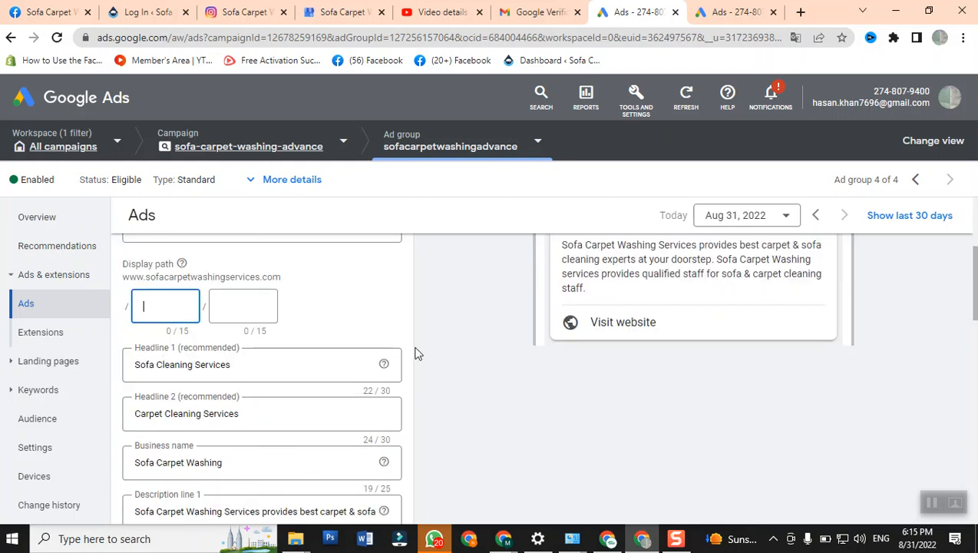
{"action": "scroll", "coordinate": [412, 351], "scroll_direction": "up", "scroll_amount": 3}
{"action": "scroll", "coordinate": [412, 351], "scroll_direction": "down", "scroll_amount": 2}
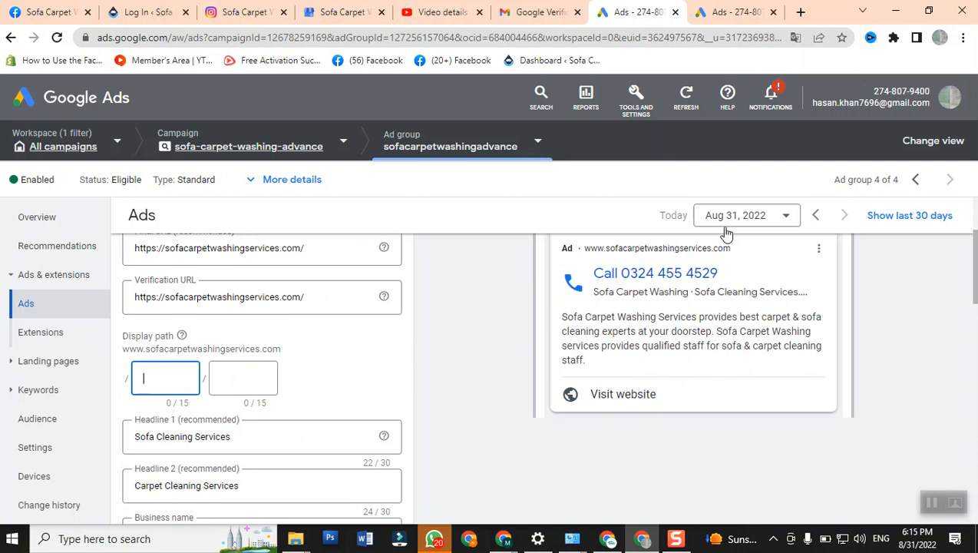
- Move the reporting date back to Aug 30, 2022 and return it to Aug 31, 2022
{"action": "left_click", "coordinate": [815, 220]}
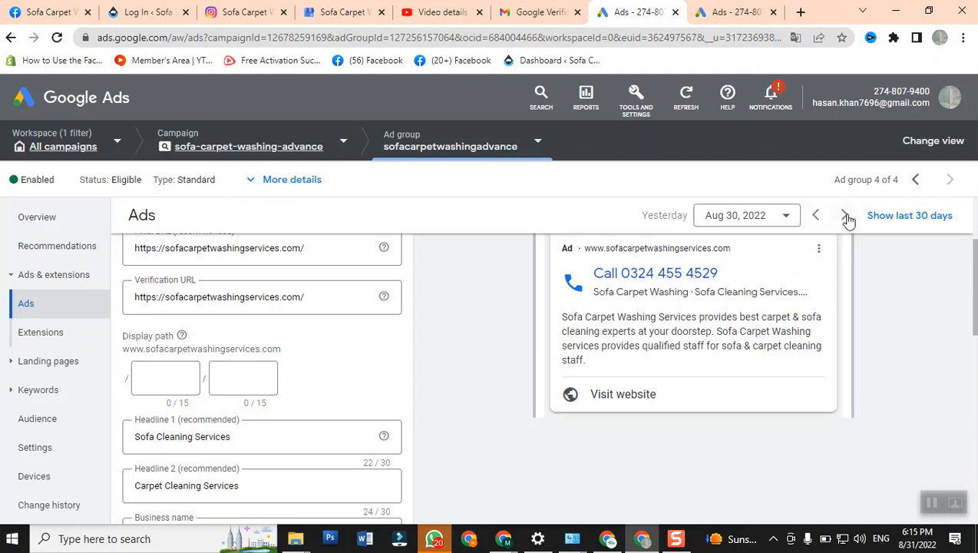
{"action": "left_click", "coordinate": [844, 215]}
{"action": "scroll", "coordinate": [858, 245], "scroll_direction": "down", "scroll_amount": 1}
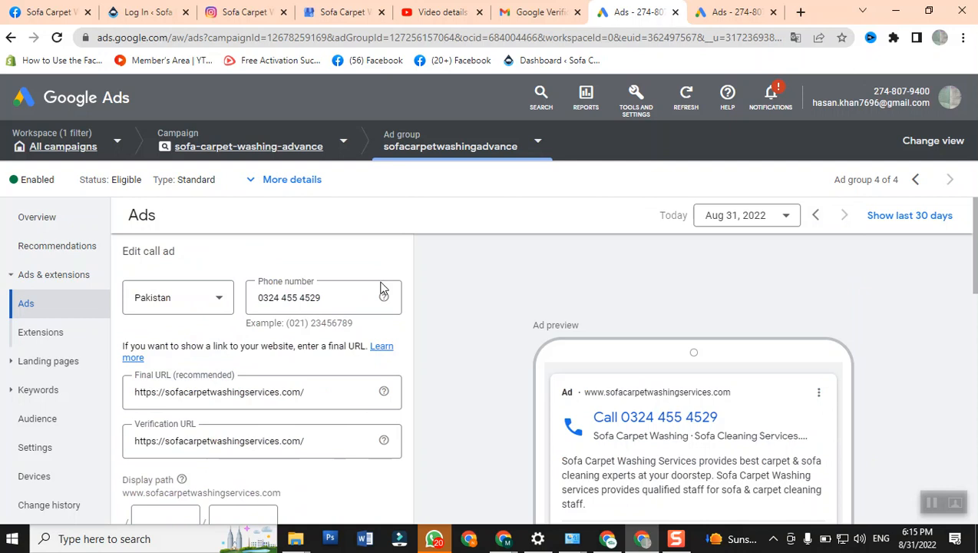
- Review the call ad's headline 1, headline 2 and business name fields and find their text in the ad preview
{"action": "scroll", "coordinate": [382, 289], "scroll_direction": "down", "scroll_amount": 3}
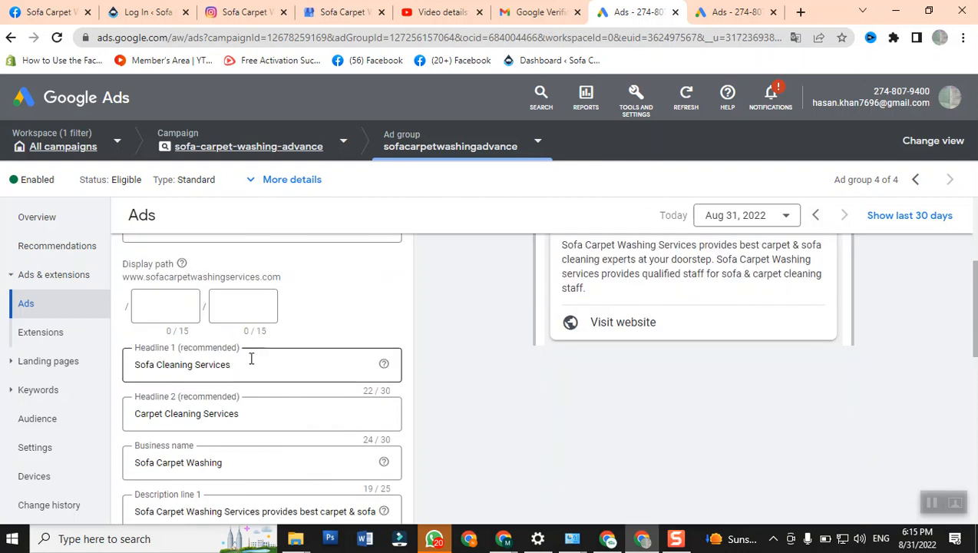
{"action": "left_click", "coordinate": [383, 385]}
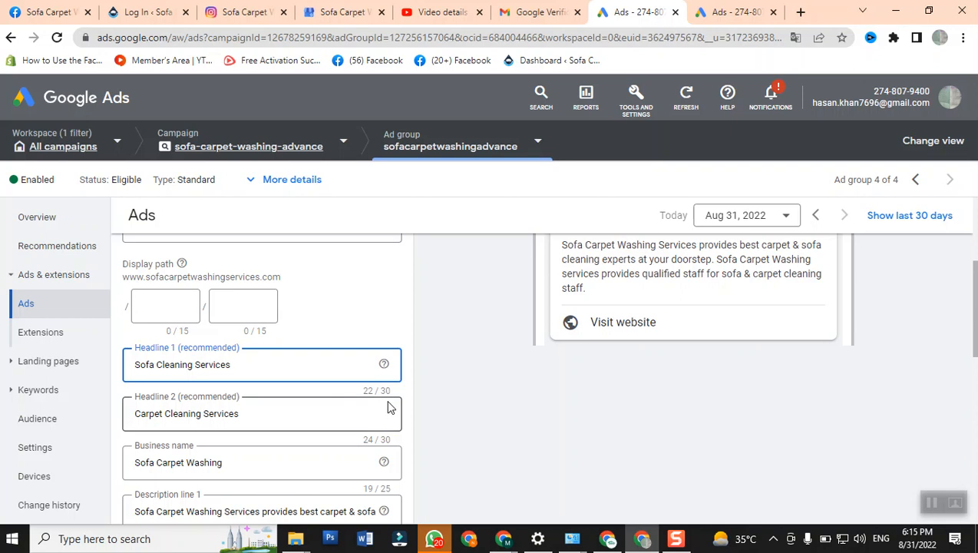
{"action": "scroll", "coordinate": [348, 393], "scroll_direction": "down", "scroll_amount": 1}
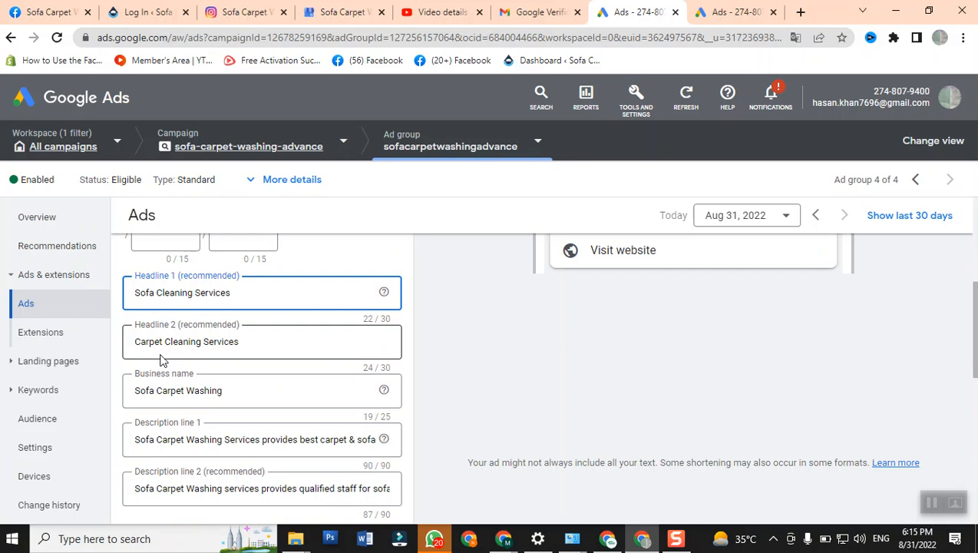
{"action": "left_click", "coordinate": [212, 340]}
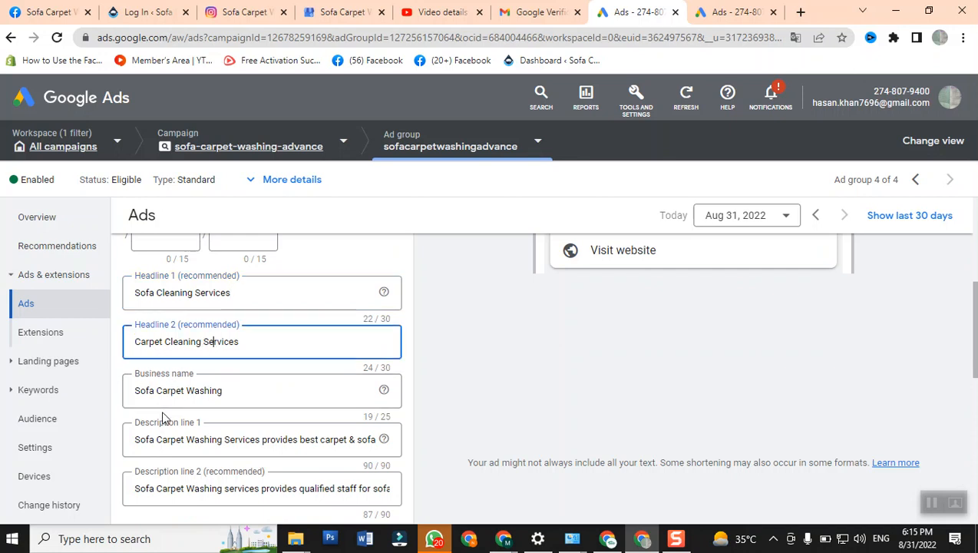
{"action": "triple_click", "coordinate": [152, 392]}
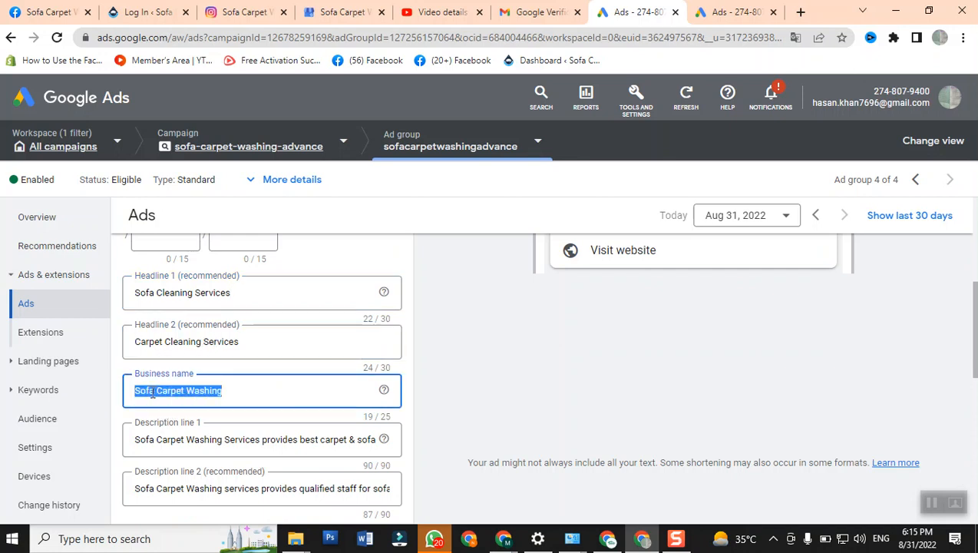
{"action": "scroll", "coordinate": [564, 393], "scroll_direction": "up", "scroll_amount": 1}
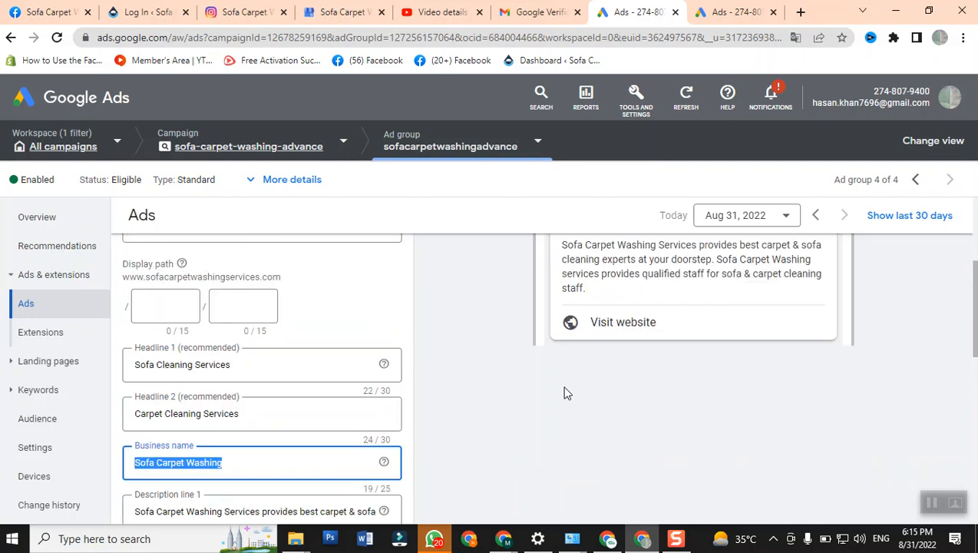
{"action": "scroll", "coordinate": [564, 393], "scroll_direction": "up", "scroll_amount": 1}
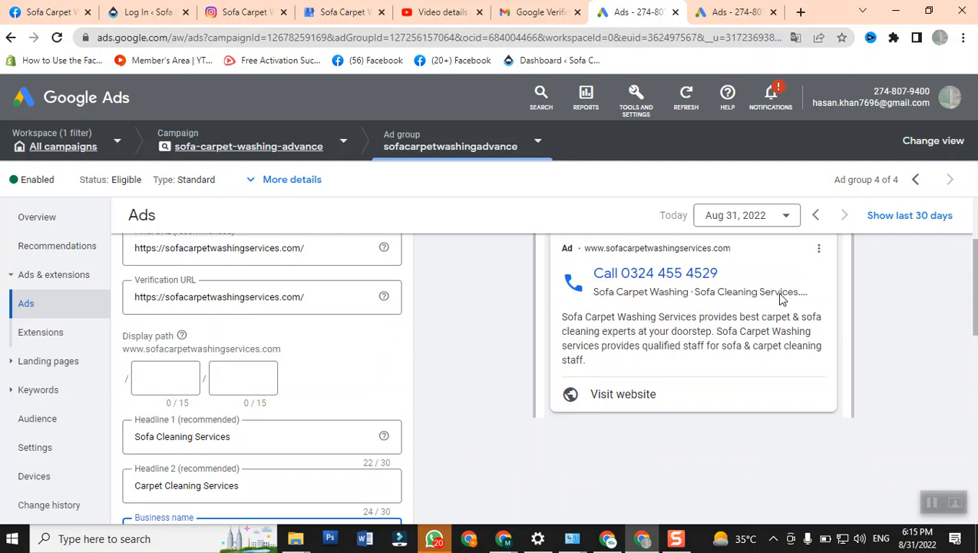
{"action": "key", "text": "ctrl+a"}
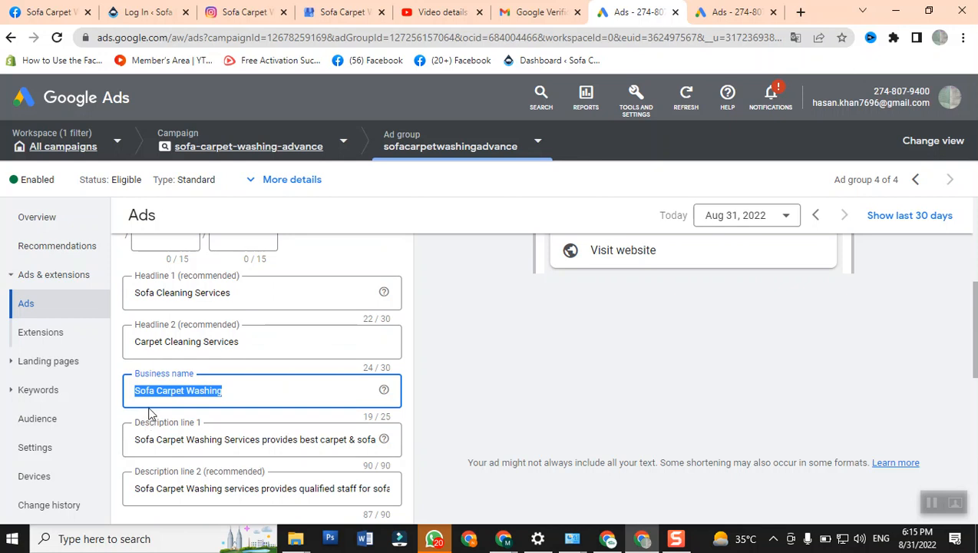
- Review the call ad's two description lines against the ad preview and look over the rest of the edit form
{"action": "scroll", "coordinate": [176, 421], "scroll_direction": "down", "scroll_amount": 1}
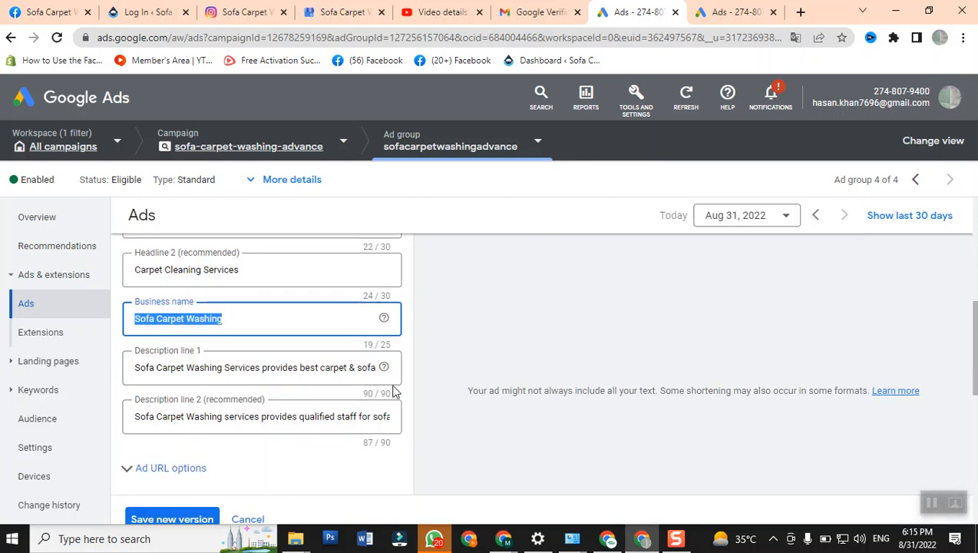
{"action": "scroll", "coordinate": [705, 372], "scroll_direction": "up", "scroll_amount": 5}
{"action": "scroll", "coordinate": [706, 372], "scroll_direction": "down", "scroll_amount": 2}
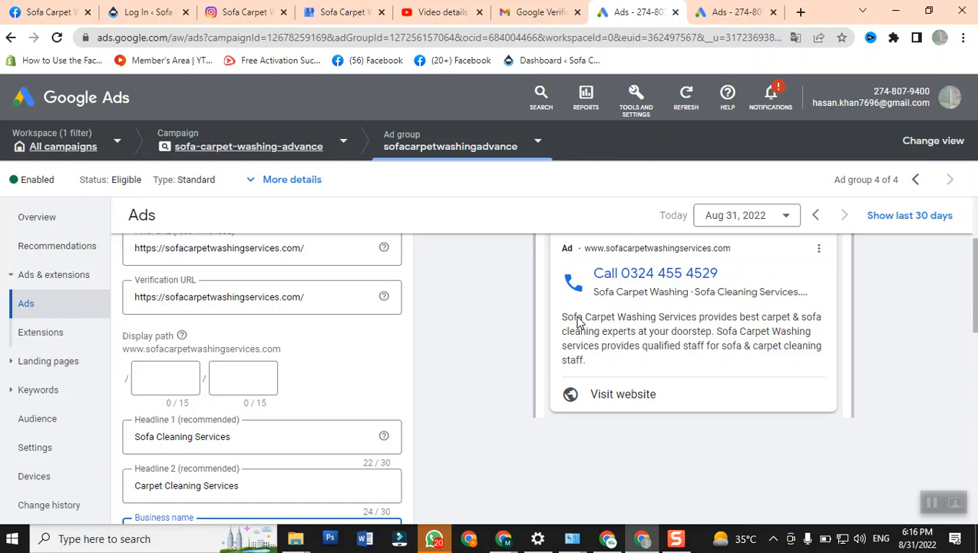
{"action": "scroll", "coordinate": [554, 341], "scroll_direction": "down", "scroll_amount": 2}
{"action": "scroll", "coordinate": [558, 340], "scroll_direction": "down", "scroll_amount": 1}
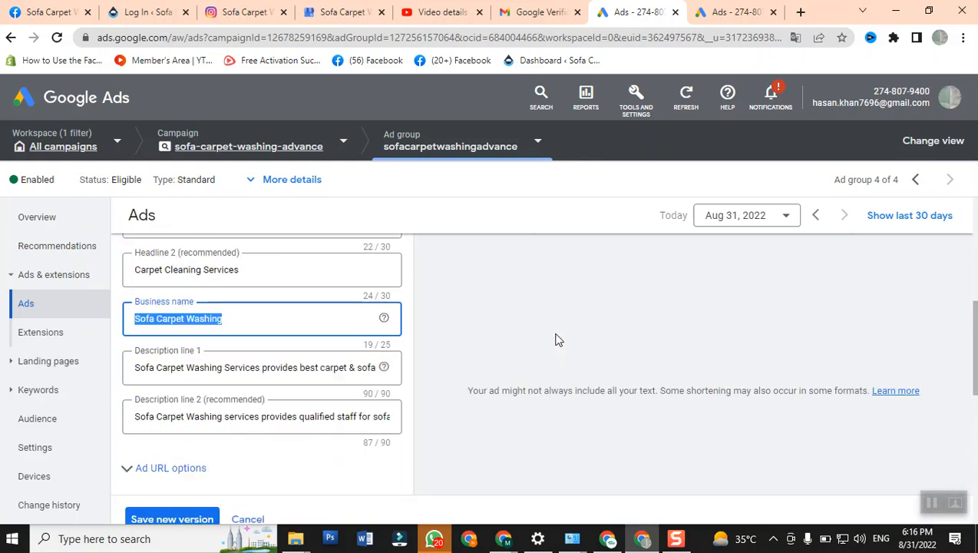
{"action": "scroll", "coordinate": [558, 340], "scroll_direction": "down", "scroll_amount": 1}
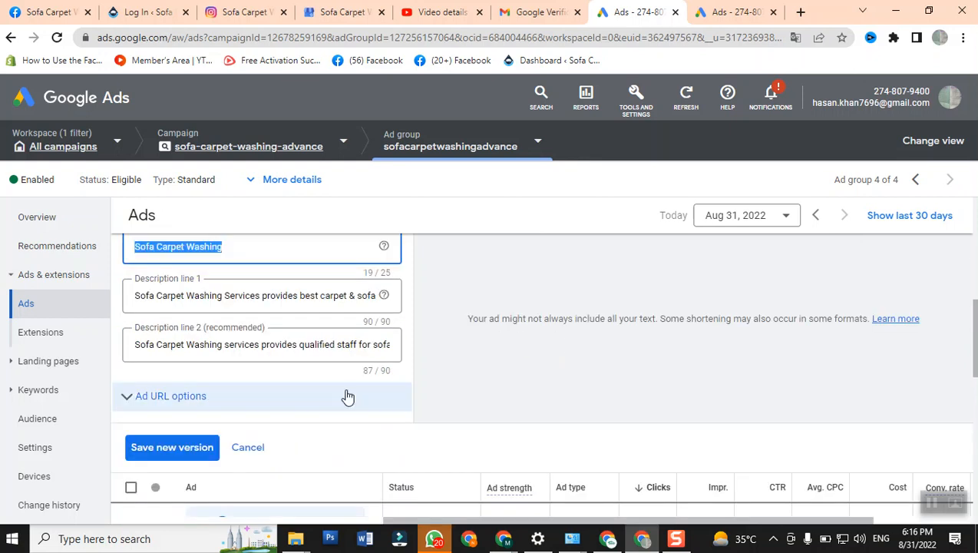
{"action": "scroll", "coordinate": [338, 397], "scroll_direction": "down", "scroll_amount": 3}
{"action": "scroll", "coordinate": [340, 401], "scroll_direction": "down", "scroll_amount": 1}
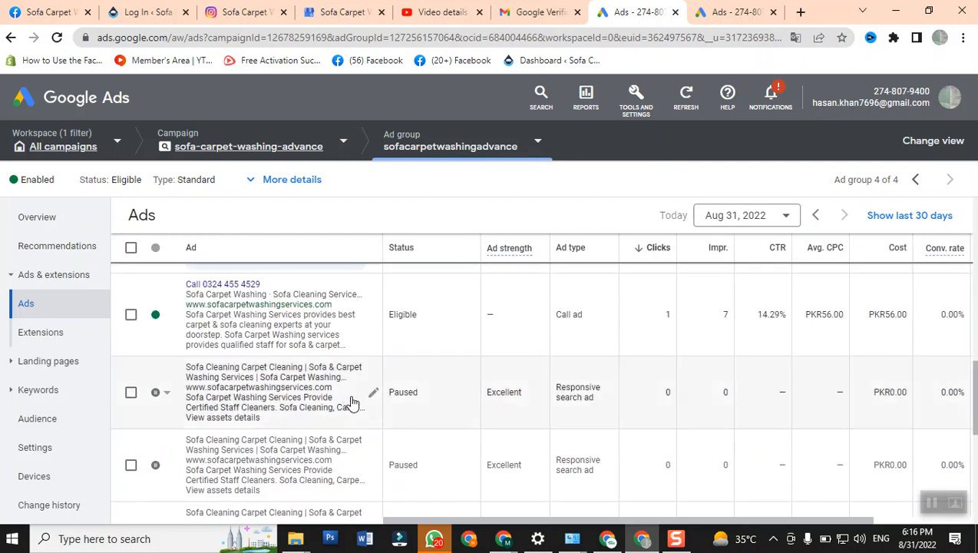
{"action": "scroll", "coordinate": [904, 486], "scroll_direction": "up", "scroll_amount": 5}
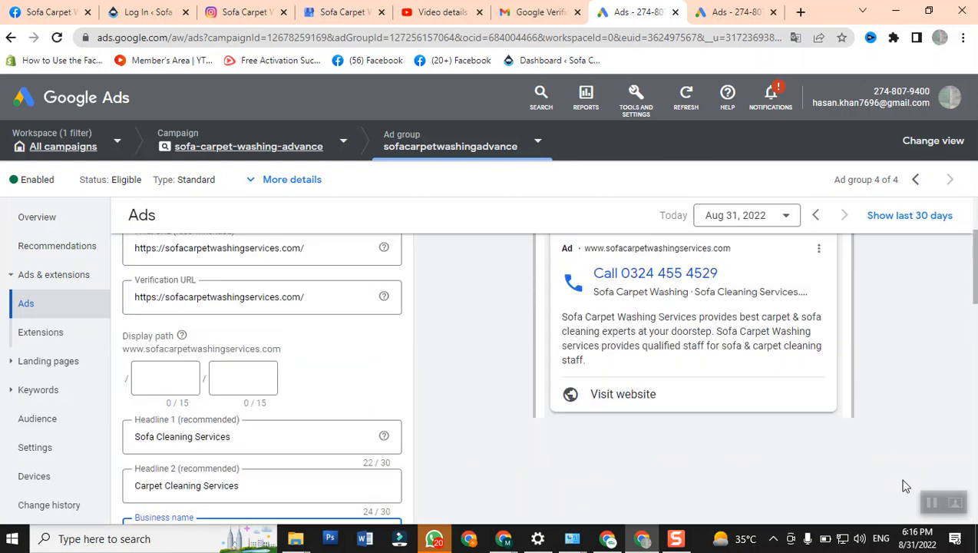
{"action": "scroll", "coordinate": [902, 483], "scroll_direction": "up", "scroll_amount": 2}
{"action": "scroll", "coordinate": [888, 482], "scroll_direction": "down", "scroll_amount": 2}
{"action": "scroll", "coordinate": [405, 388], "scroll_direction": "down", "scroll_amount": 3}
{"action": "scroll", "coordinate": [405, 390], "scroll_direction": "up", "scroll_amount": 3}
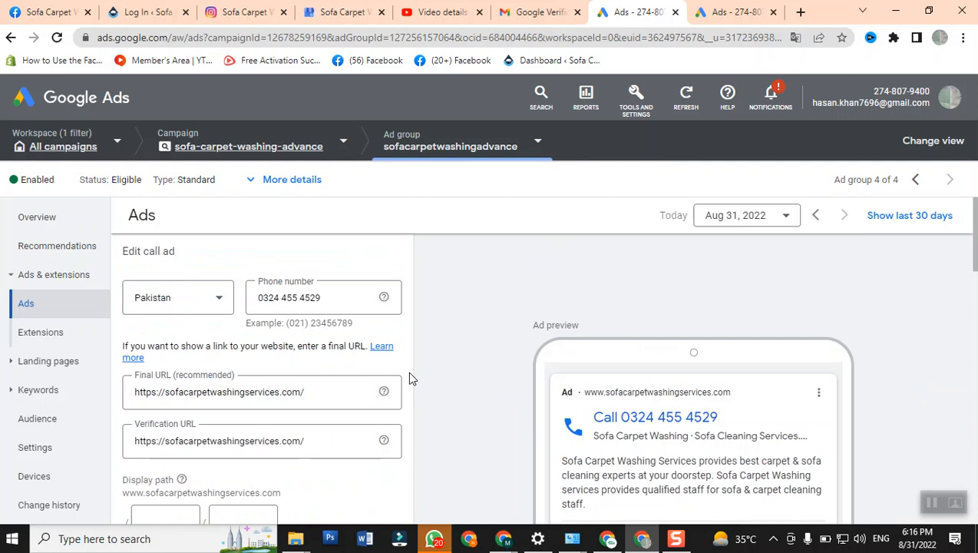
- Examine the ads table below the form, comparing the status, type, clicks and cost of the call ad and the responsive search ads
{"action": "scroll", "coordinate": [407, 371], "scroll_direction": "down", "scroll_amount": 15}
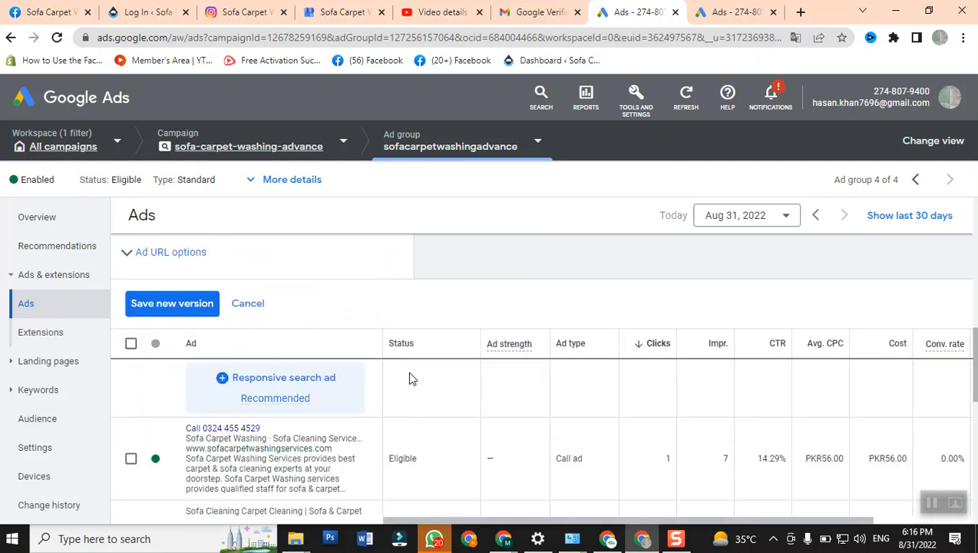
{"action": "scroll", "coordinate": [407, 371], "scroll_direction": "down", "scroll_amount": 3}
{"action": "scroll", "coordinate": [407, 370], "scroll_direction": "up", "scroll_amount": 3}
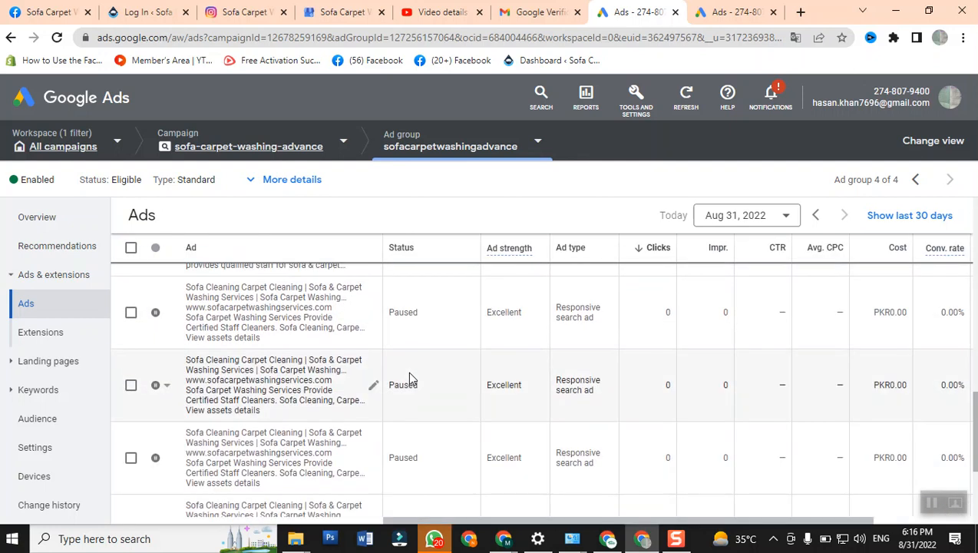
{"action": "scroll", "coordinate": [408, 370], "scroll_direction": "up", "scroll_amount": 5}
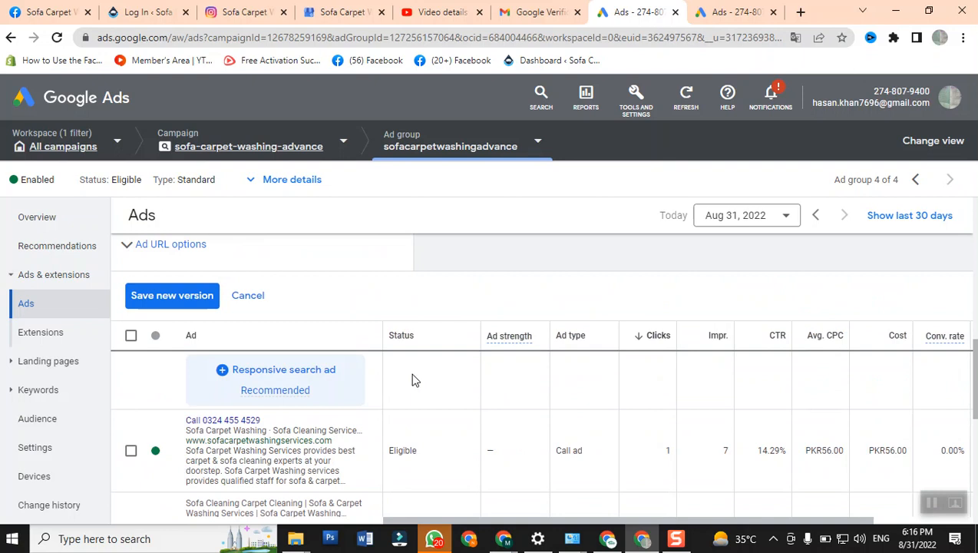
{"action": "scroll", "coordinate": [569, 413], "scroll_direction": "down", "scroll_amount": 10}
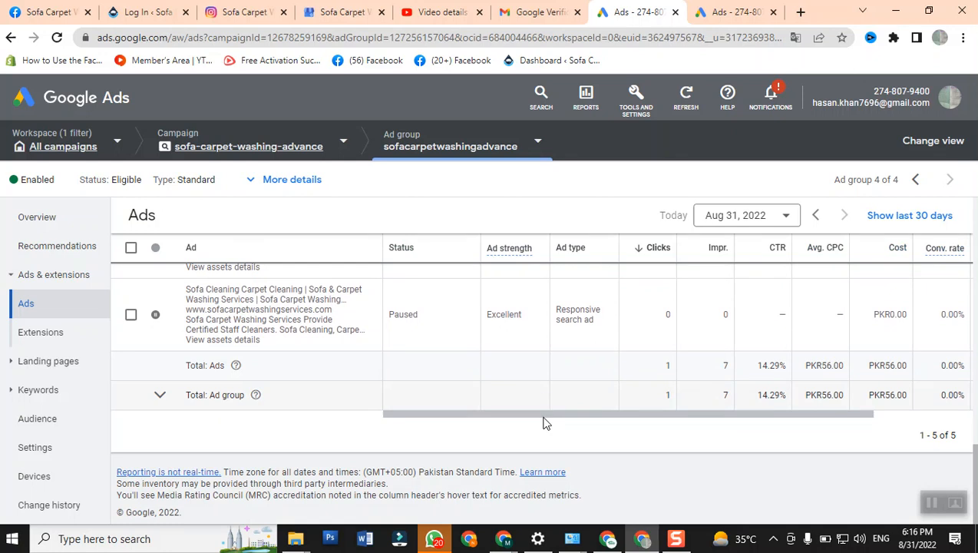
{"action": "left_click_drag", "start_coordinate": [530, 418], "coordinate": [440, 430]}
{"action": "scroll", "coordinate": [292, 394], "scroll_direction": "up", "scroll_amount": 2}
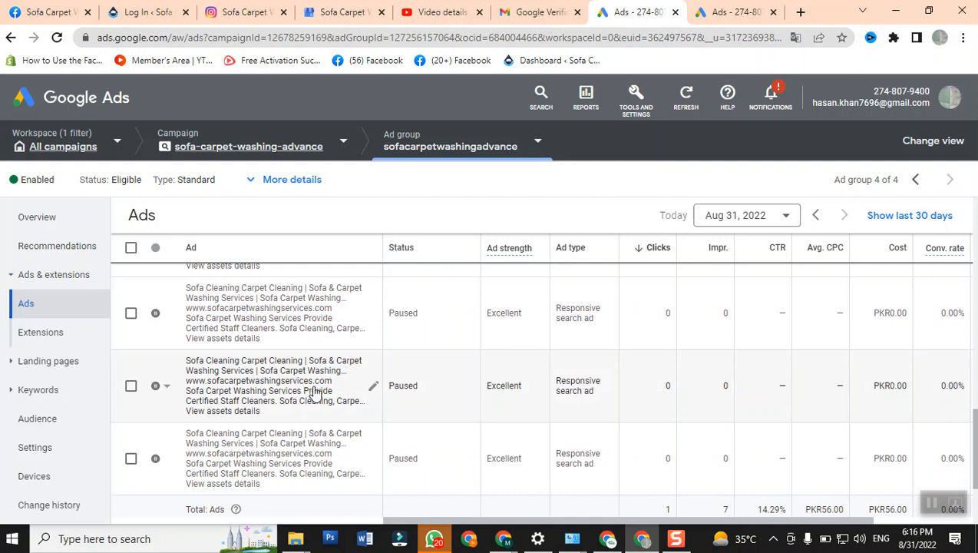
{"action": "scroll", "coordinate": [315, 393], "scroll_direction": "up", "scroll_amount": 5}
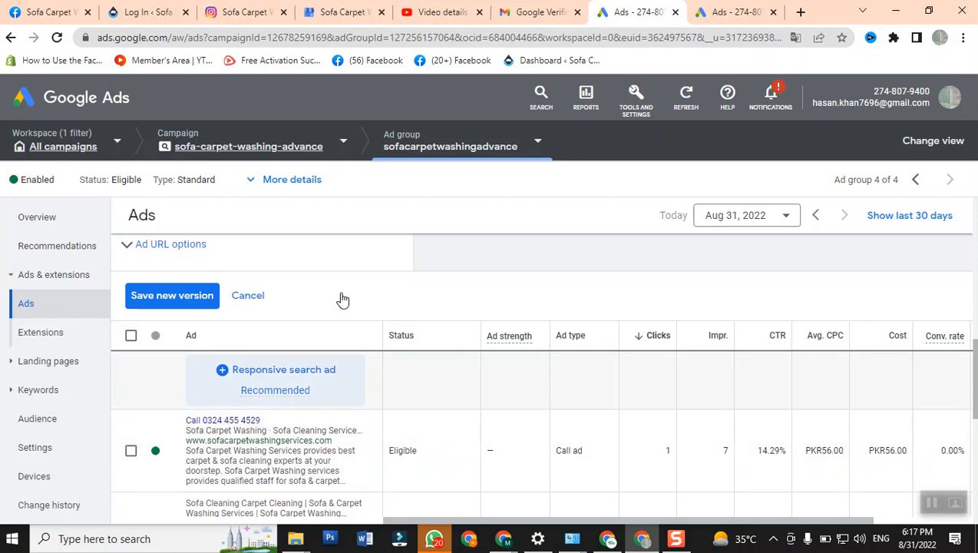
- Open the ad group's extensions summary and review the sitelink extensions with their preview
{"action": "left_click", "coordinate": [731, 14]}
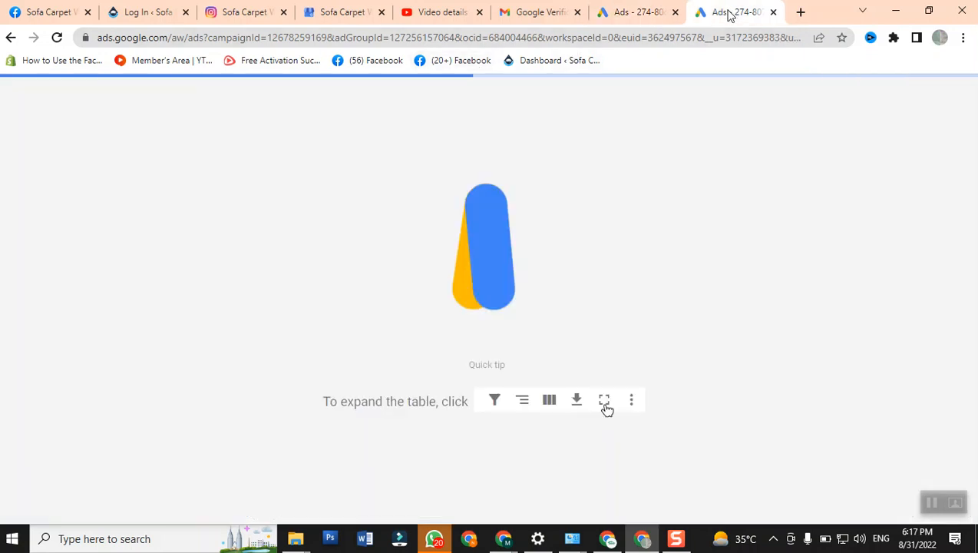
{"action": "left_click", "coordinate": [620, 14]}
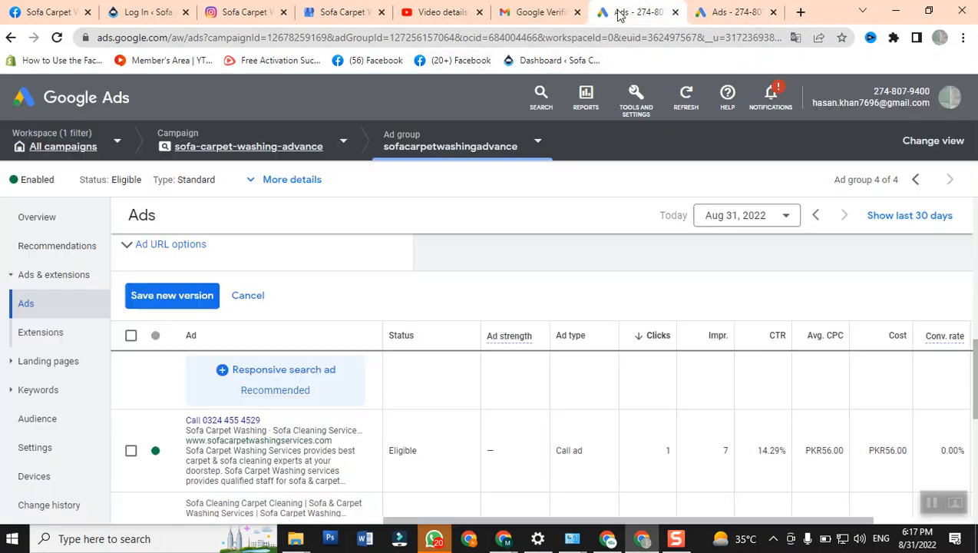
{"action": "left_click", "coordinate": [42, 335]}
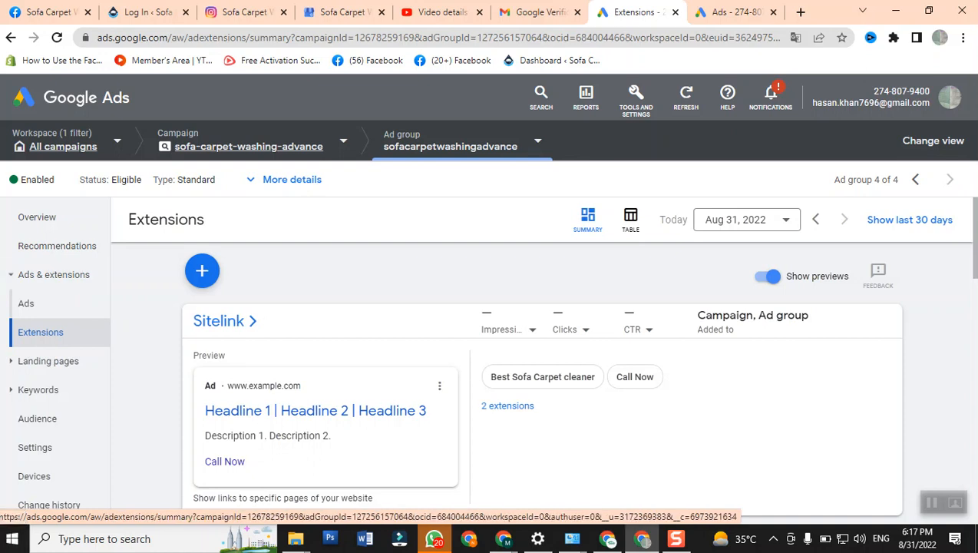
{"action": "scroll", "coordinate": [253, 288], "scroll_direction": "down", "scroll_amount": 1}
{"action": "scroll", "coordinate": [253, 288], "scroll_direction": "up", "scroll_amount": 1}
{"action": "scroll", "coordinate": [244, 326], "scroll_direction": "down", "scroll_amount": 2}
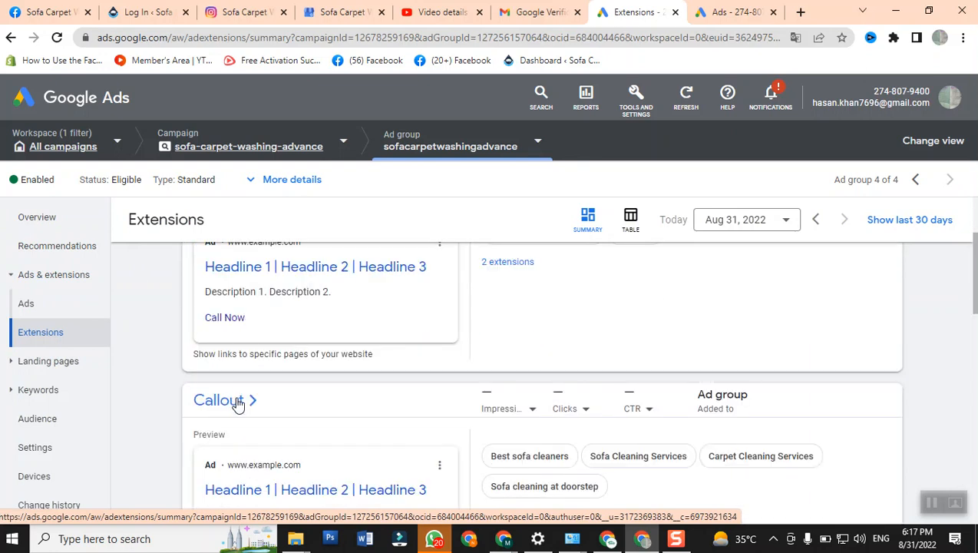
- Review the callout extensions, including the details of "Sofa cleaning at doorstep", and the dynamic image and call extension sections
{"action": "scroll", "coordinate": [244, 400], "scroll_direction": "down", "scroll_amount": 2}
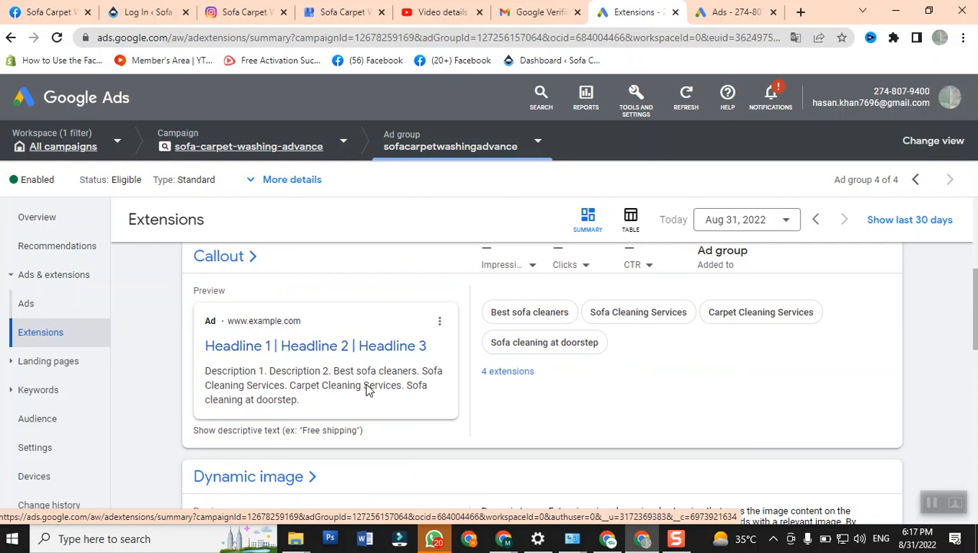
{"action": "mouse_move", "coordinate": [563, 354]}
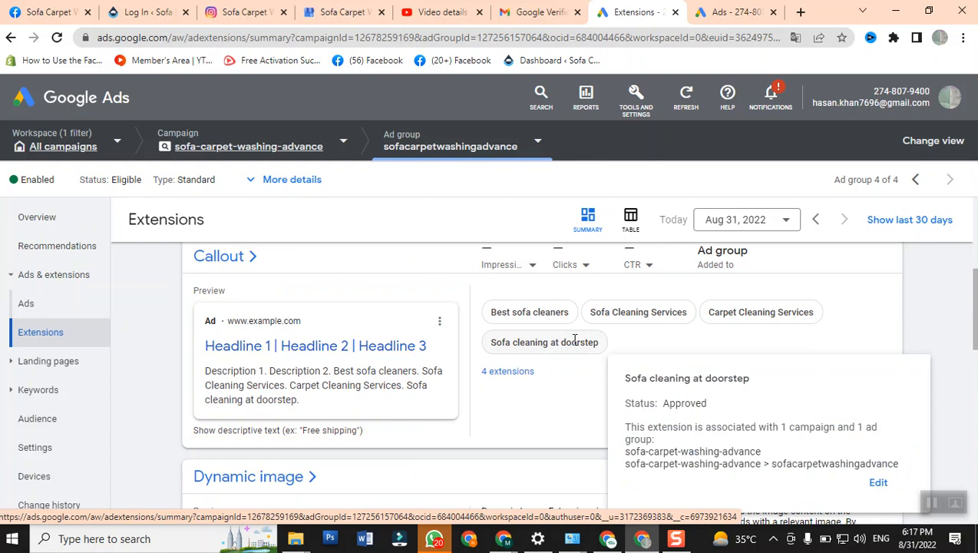
{"action": "scroll", "coordinate": [194, 373], "scroll_direction": "down", "scroll_amount": 2}
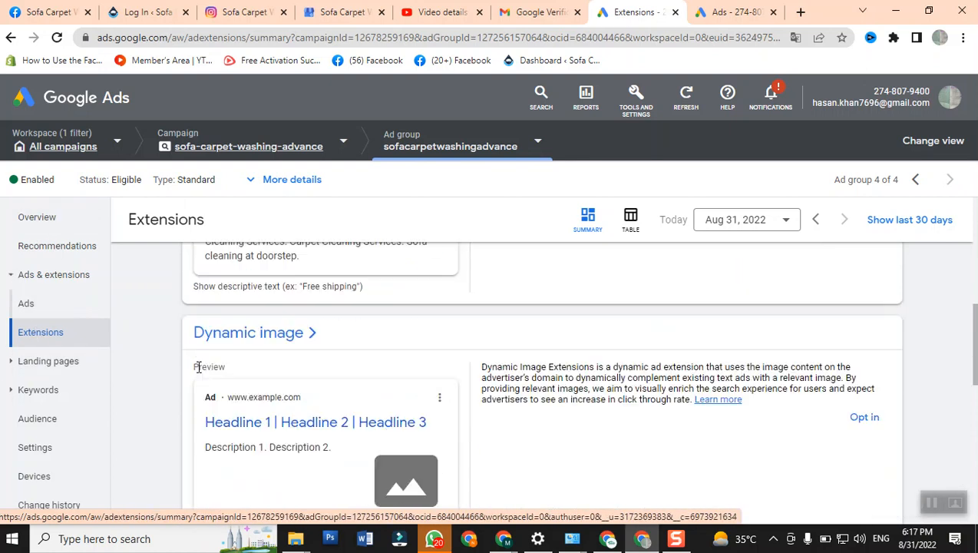
{"action": "scroll", "coordinate": [198, 367], "scroll_direction": "down", "scroll_amount": 1}
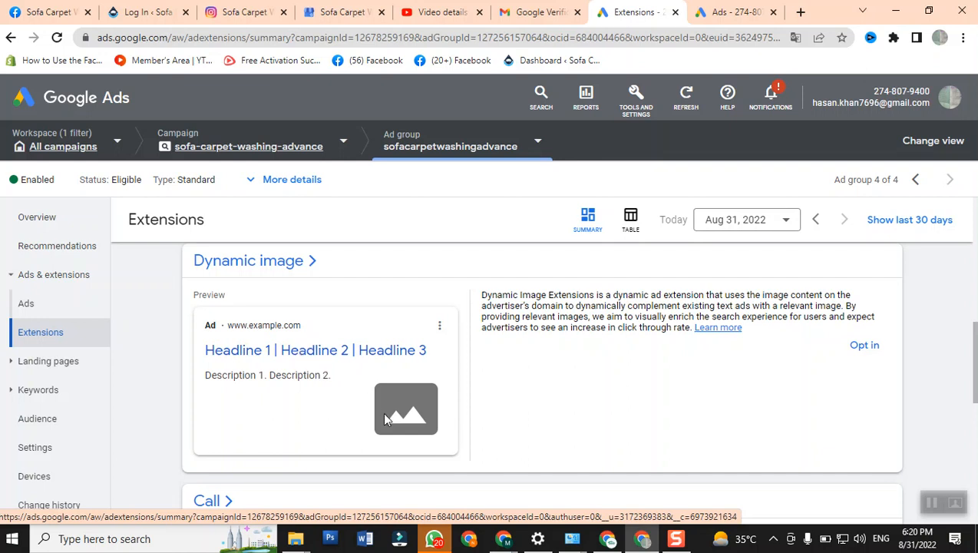
{"action": "scroll", "coordinate": [388, 415], "scroll_direction": "down", "scroll_amount": 3}
{"action": "scroll", "coordinate": [390, 413], "scroll_direction": "up", "scroll_amount": 2}
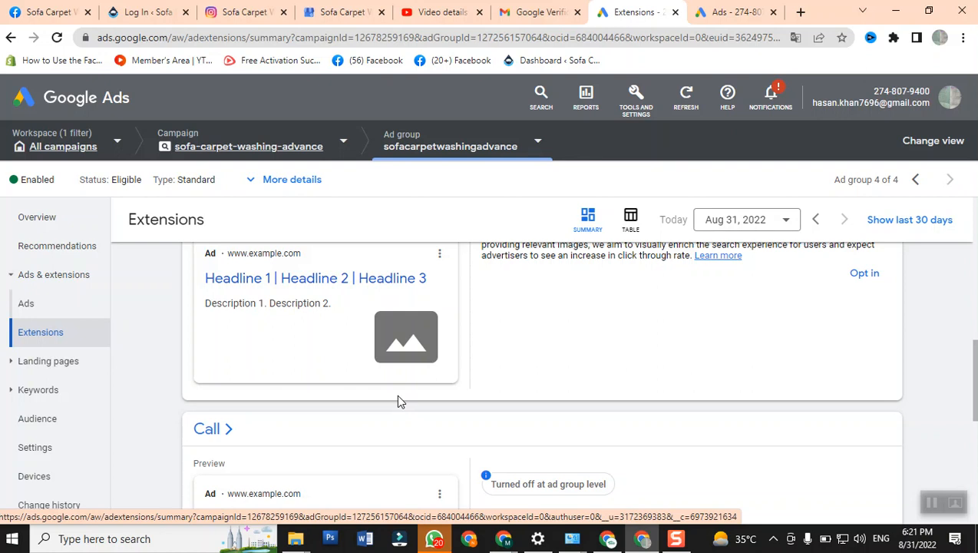
- Review the call extension's preview and check which ad groups its ad-group-level status note applies to
{"action": "scroll", "coordinate": [396, 394], "scroll_direction": "down", "scroll_amount": 1}
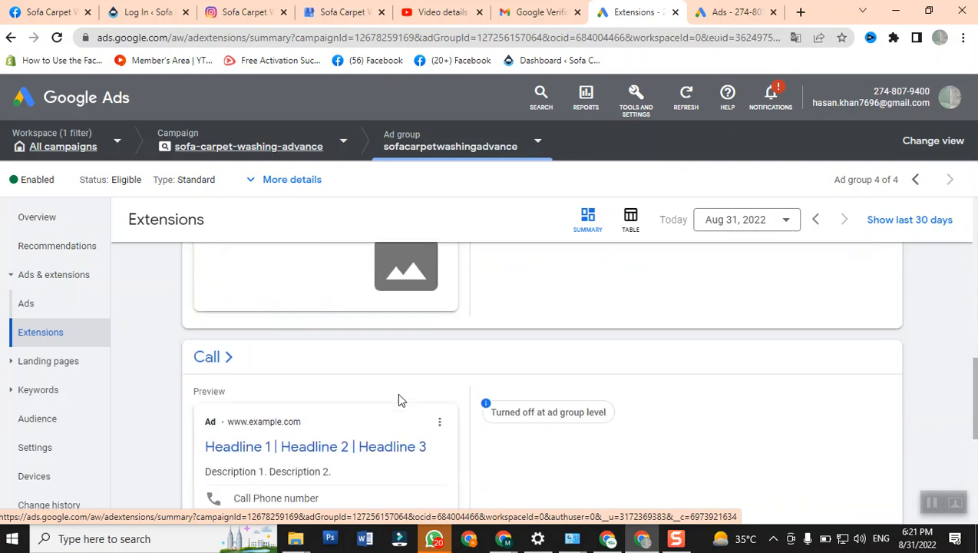
{"action": "scroll", "coordinate": [290, 390], "scroll_direction": "down", "scroll_amount": 1}
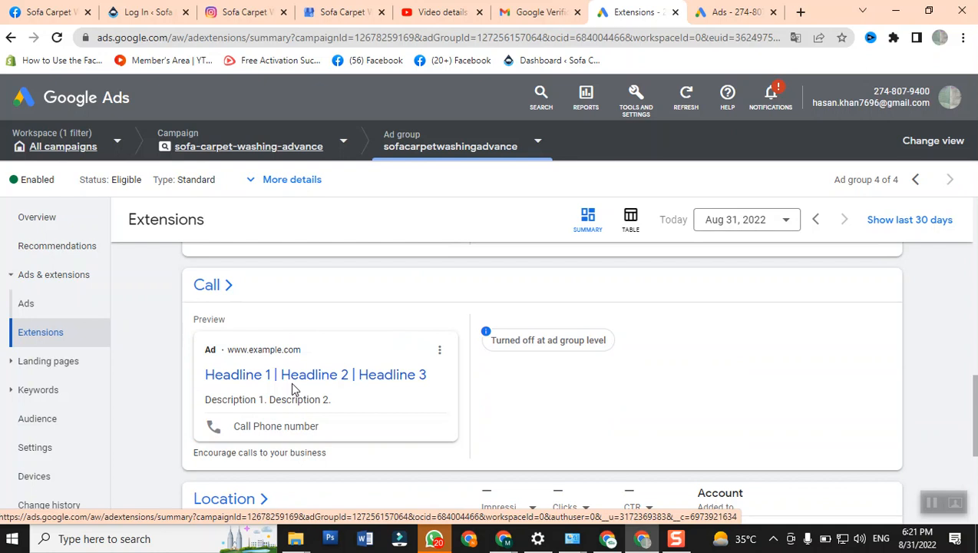
{"action": "scroll", "coordinate": [292, 388], "scroll_direction": "down", "scroll_amount": 1}
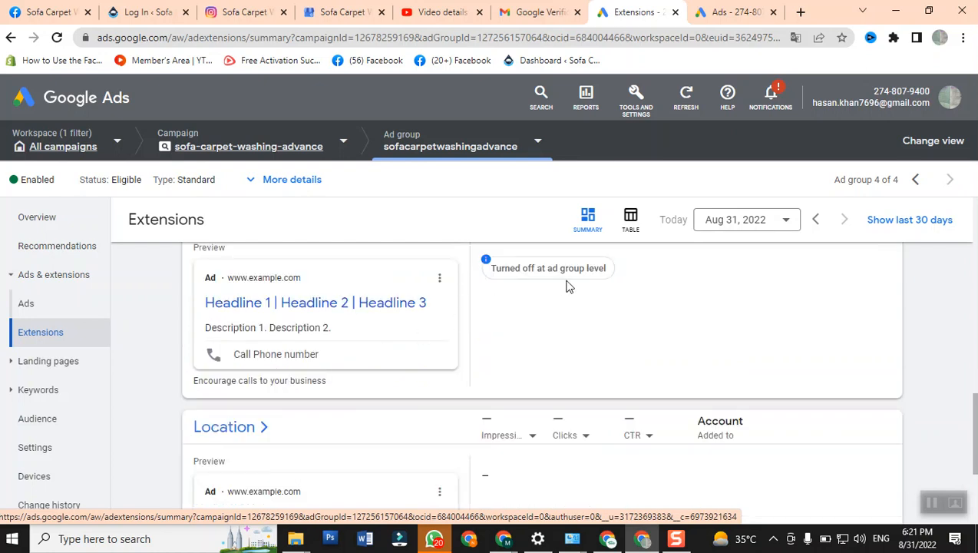
{"action": "scroll", "coordinate": [568, 284], "scroll_direction": "up", "scroll_amount": 1}
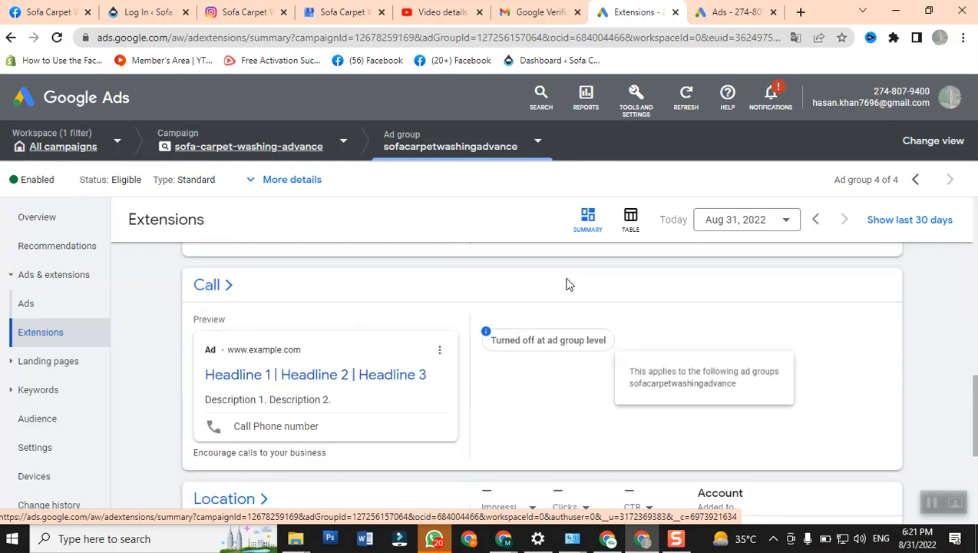
{"action": "mouse_move", "coordinate": [560, 345]}
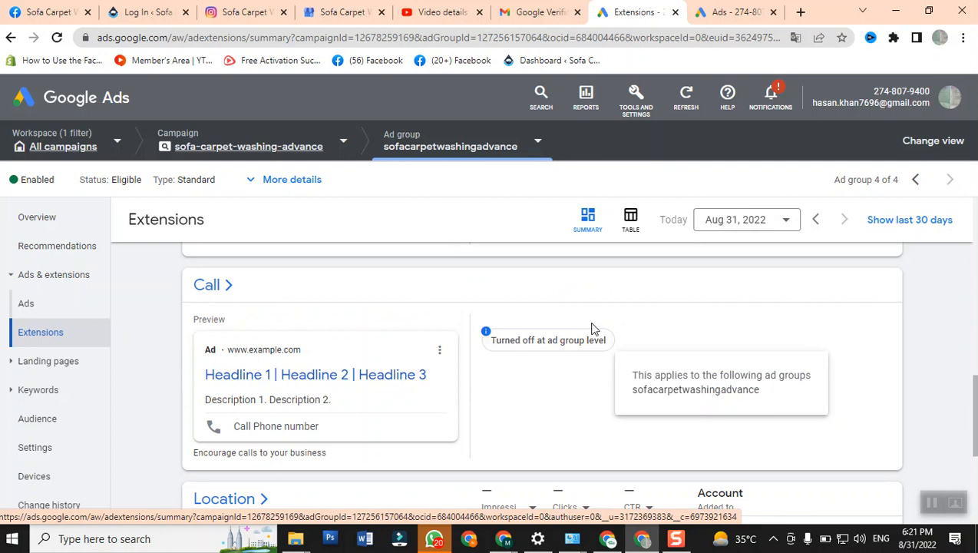
- Review the location extension's preview and performance columns, along with the automated extensions section at the end of the summary
{"action": "scroll", "coordinate": [583, 325], "scroll_direction": "down", "scroll_amount": 2}
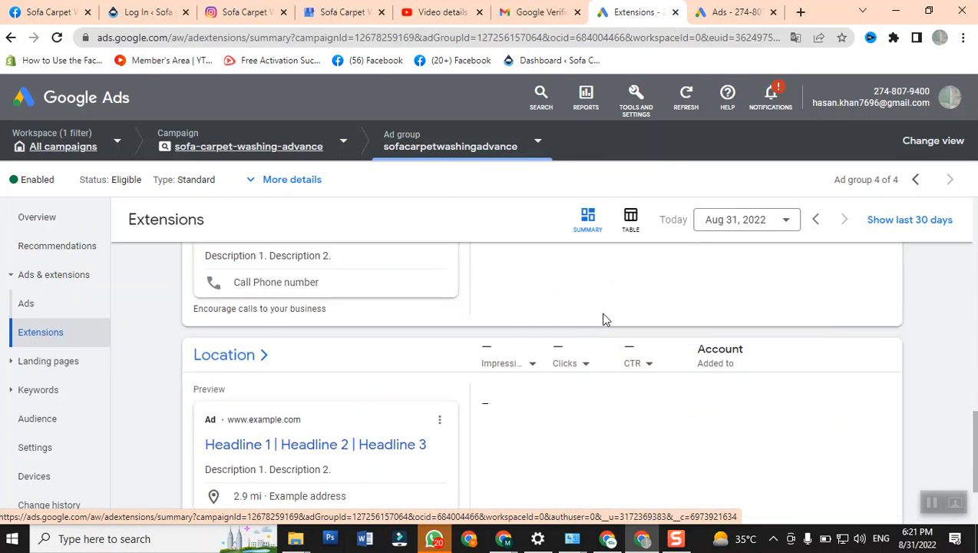
{"action": "scroll", "coordinate": [597, 318], "scroll_direction": "down", "scroll_amount": 2}
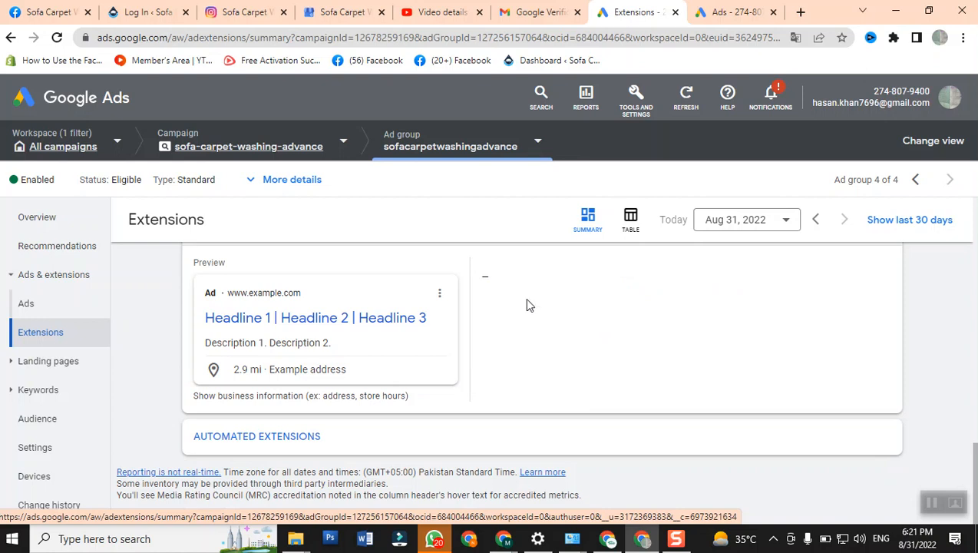
{"action": "scroll", "coordinate": [351, 345], "scroll_direction": "up", "scroll_amount": 1}
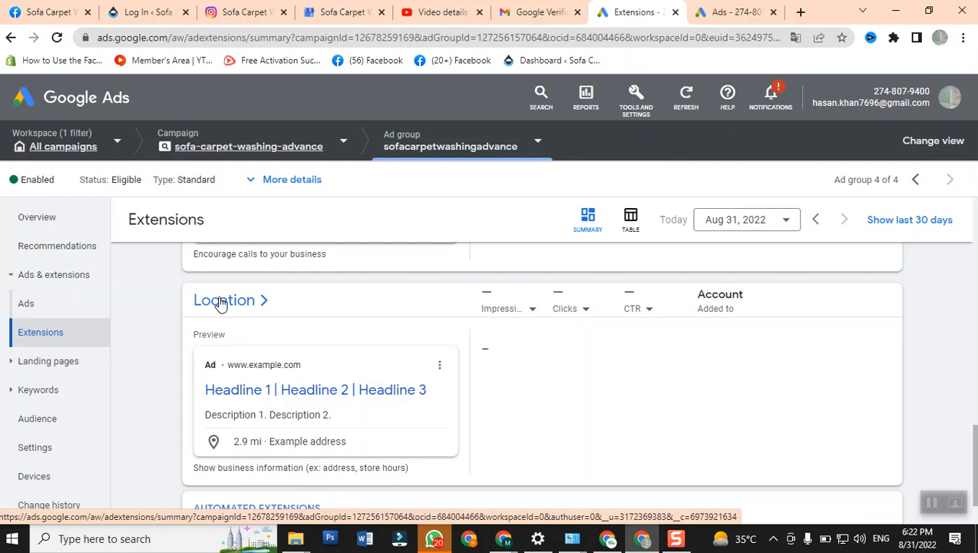
{"action": "scroll", "coordinate": [305, 246], "scroll_direction": "down", "scroll_amount": 2}
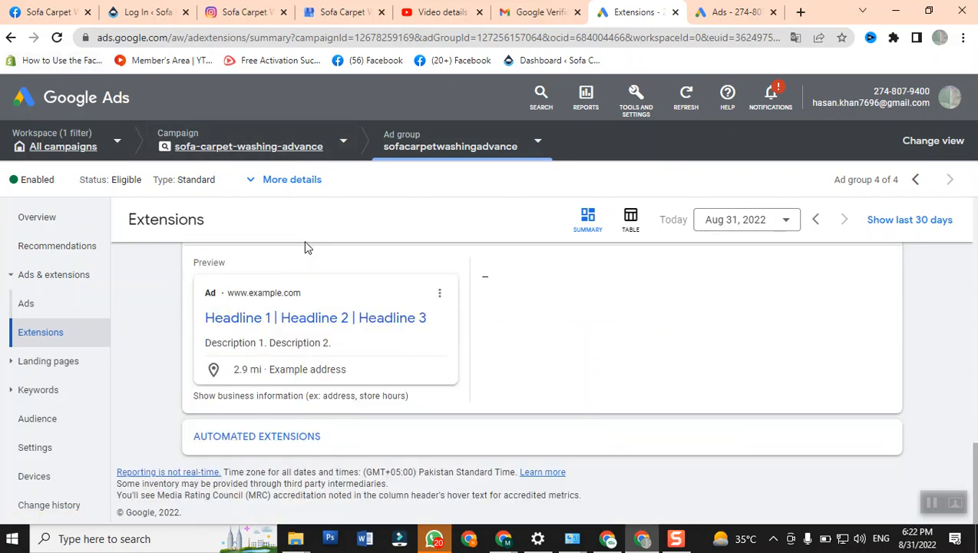